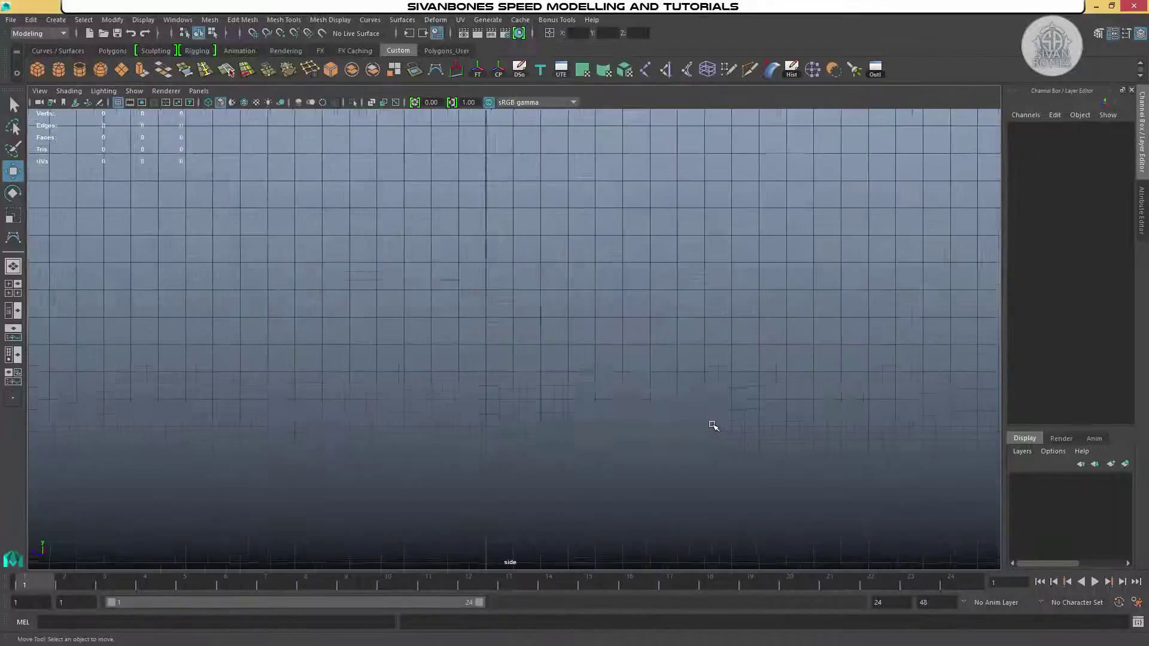
# Step: Start a CV curve at the centre line in the side view, outlining the goblet's flat foot and its upper side back to the stem
pyautogui.keyDown('alt'); pyautogui.moveTo(710, 423); pyautogui.dragTo(726, 160, button='middle'); pyautogui.keyUp('alt')
pyautogui.scroll(-1, 726, 160)
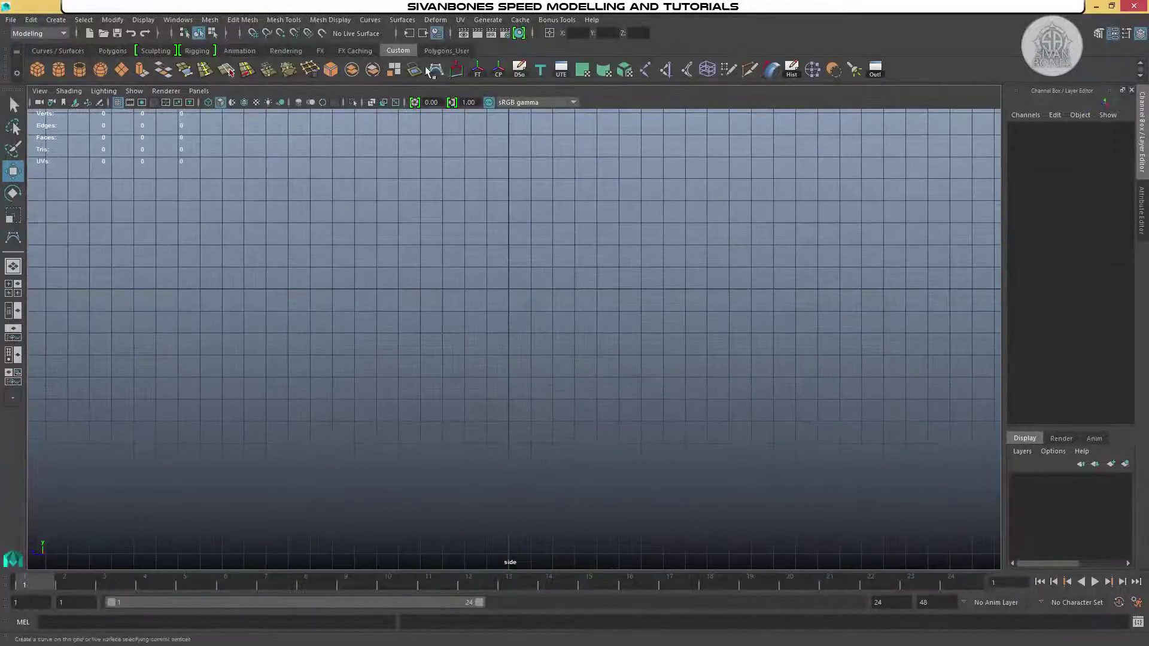
pyautogui.press('y')
pyautogui.scroll(-1, 597, 186)
pyautogui.keyDown('alt'); pyautogui.moveTo(596, 186); pyautogui.dragTo(614, 219, button='middle'); pyautogui.keyUp('alt')
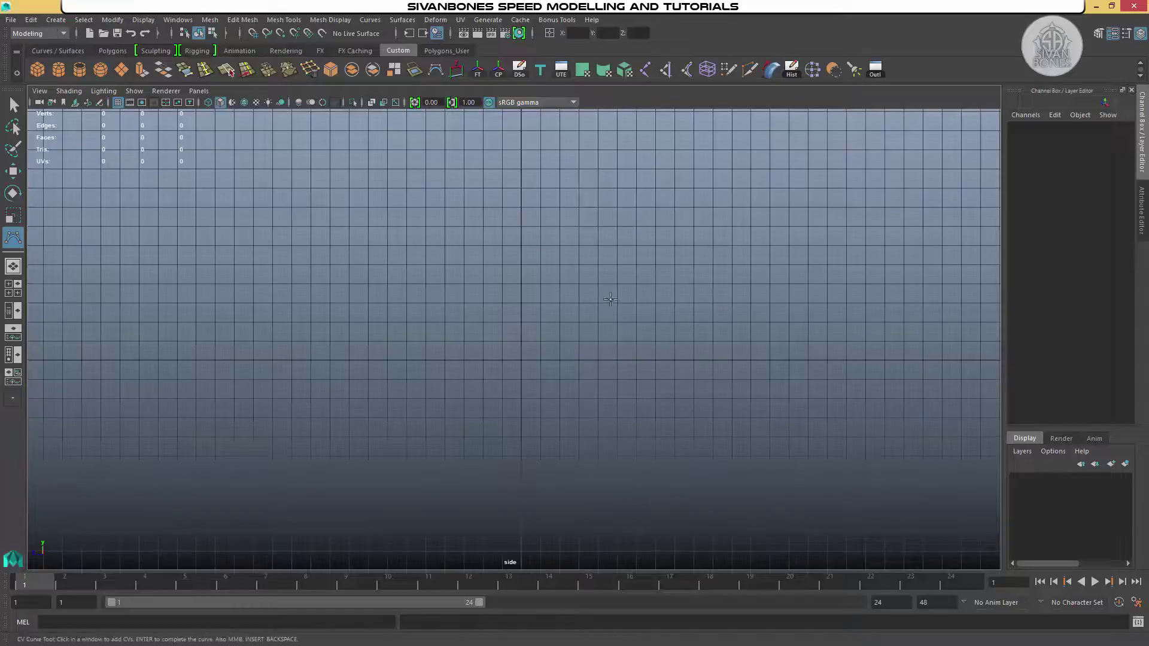
pyautogui.scroll(-1, 658, 271)
pyautogui.keyDown('alt'); pyautogui.moveTo(658, 270); pyautogui.dragTo(689, 298, button='middle'); pyautogui.keyUp('alt')
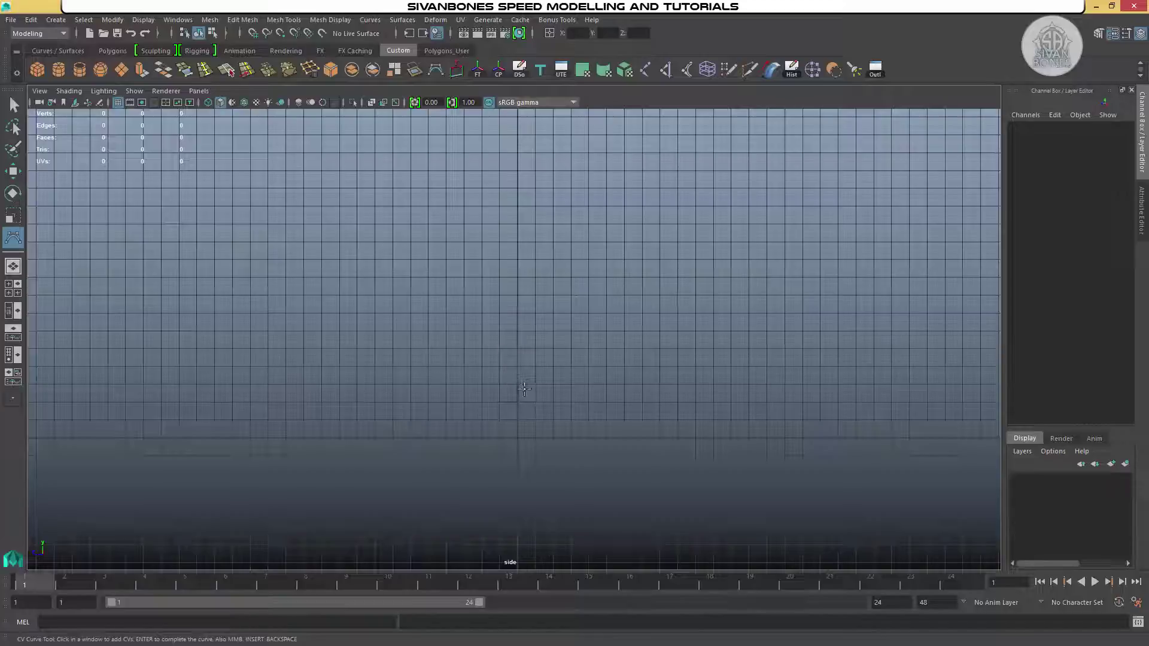
pyautogui.keyDown('alt'); pyautogui.moveTo(578, 443); pyautogui.dragTo(613, 265, button='middle'); pyautogui.keyUp('alt')
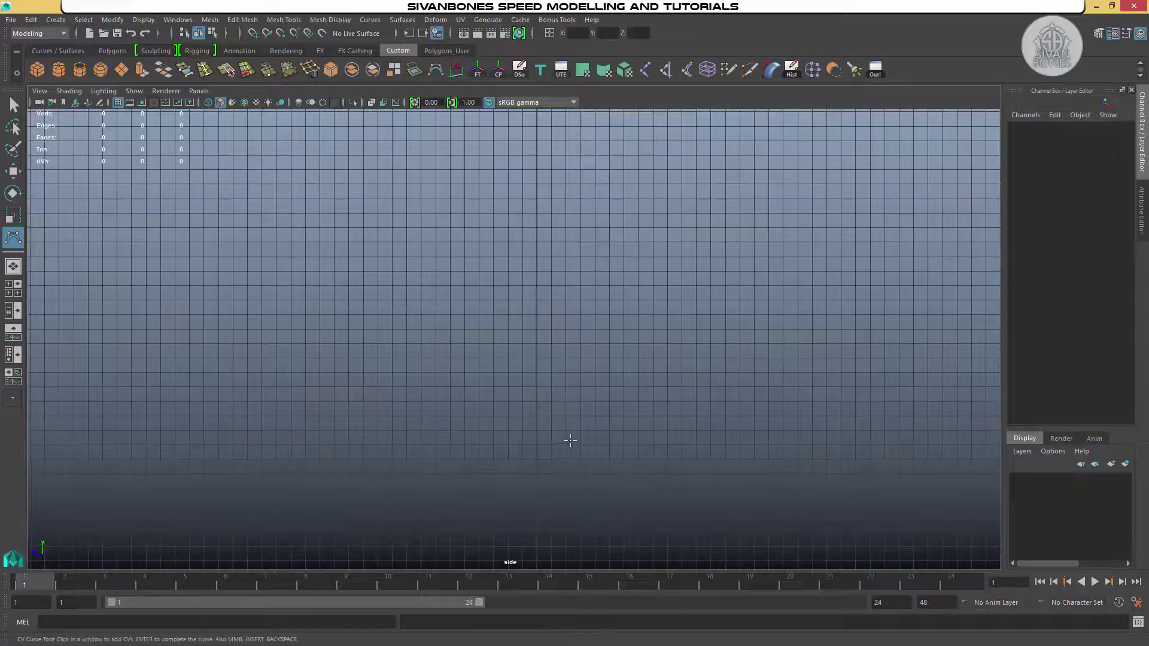
pyautogui.click(536, 474)
pyautogui.click(667, 474)
pyautogui.click(674, 473)
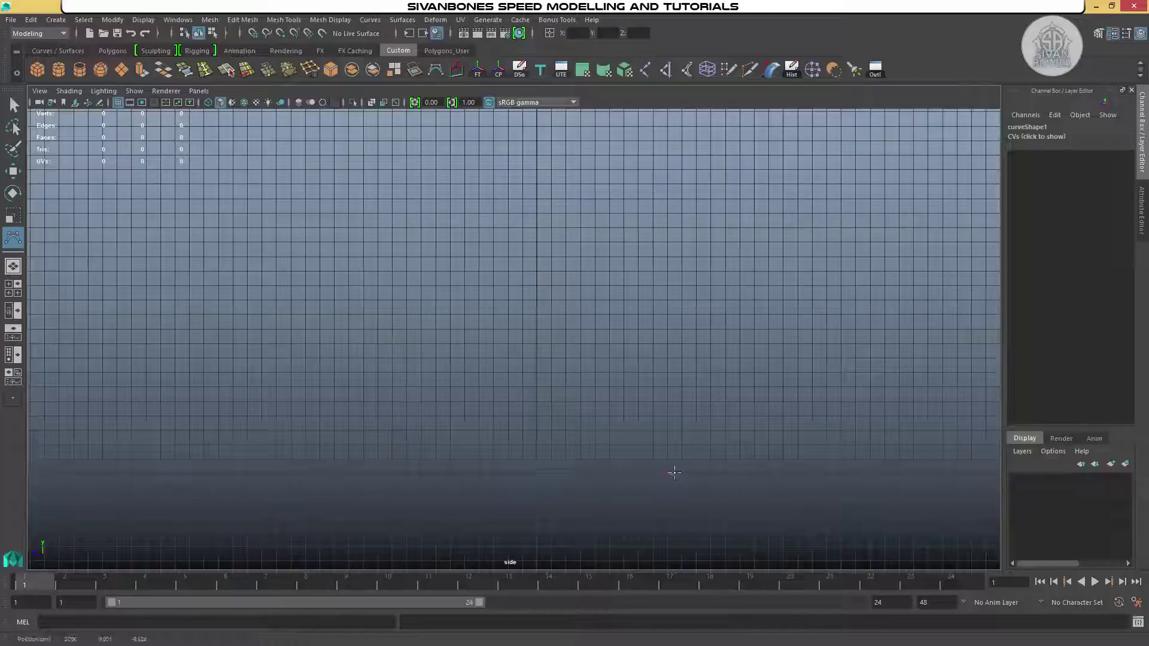
pyautogui.click(666, 472)
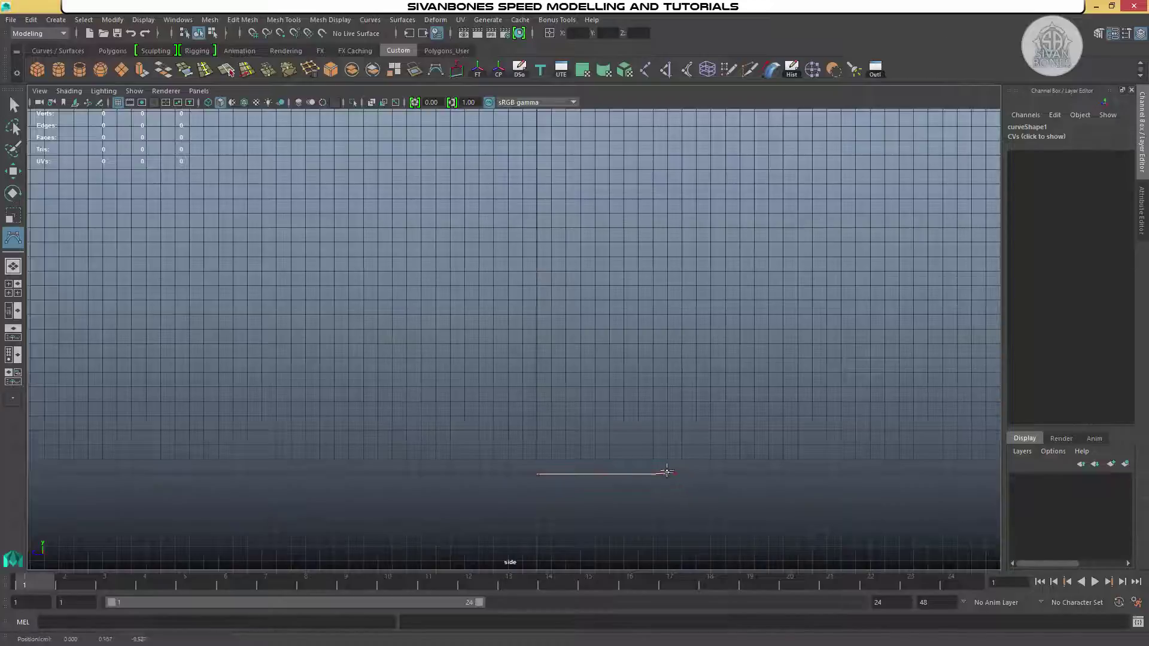
pyautogui.click(576, 460)
pyautogui.click(566, 458)
pyautogui.click(561, 449)
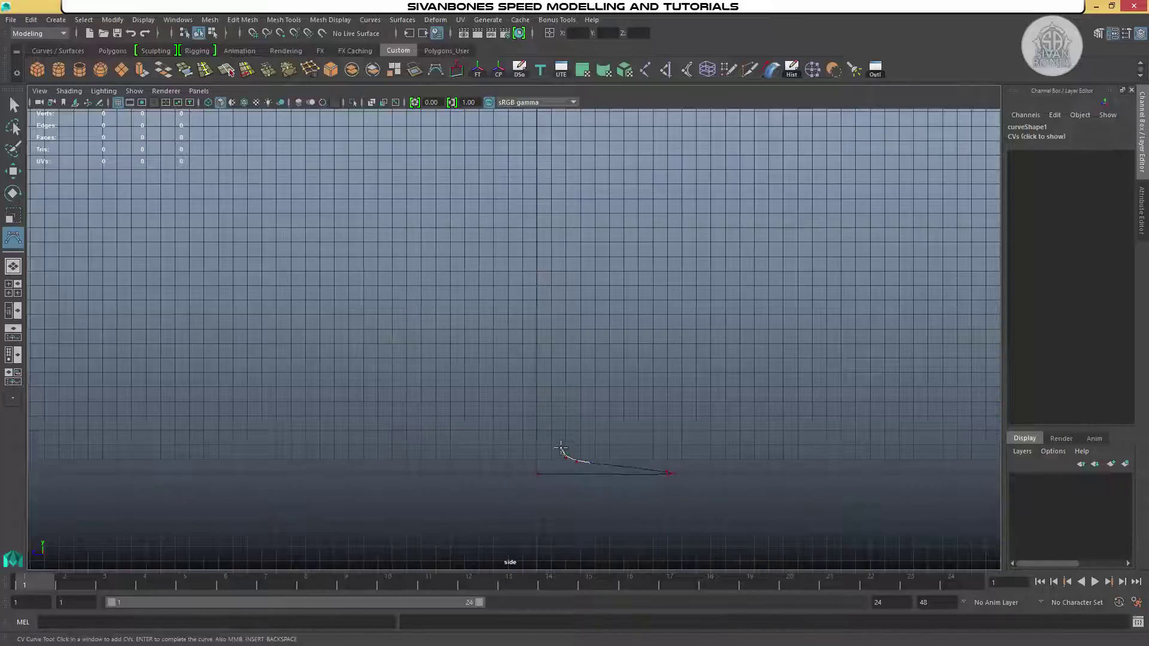
# Step: Continue the curve up the stem, outward under the bowl and up the bowl's outer wall to the rim
pyautogui.click(555, 342)
pyautogui.click(556, 332)
pyautogui.click(567, 325)
pyautogui.click(603, 309)
pyautogui.keyDown('alt'); pyautogui.moveTo(603, 309); pyautogui.dragTo(599, 355, button='middle'); pyautogui.keyUp('alt')
pyautogui.click(650, 338)
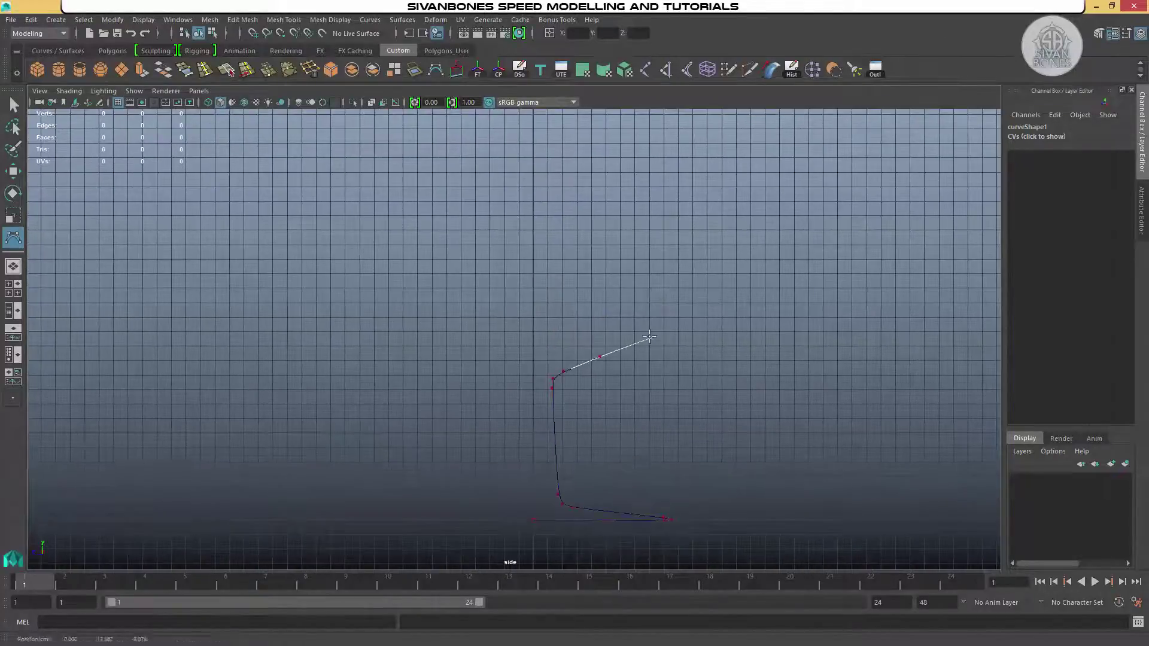
pyautogui.click(669, 317)
pyautogui.click(675, 243)
pyautogui.click(674, 191)
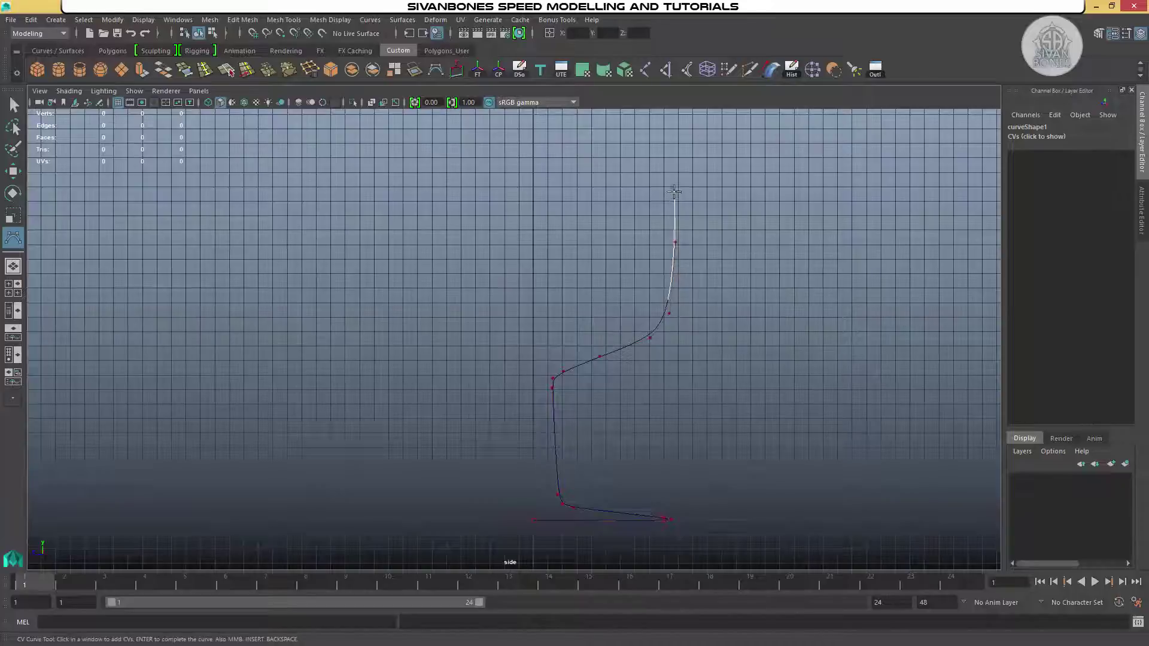
pyautogui.click(674, 182)
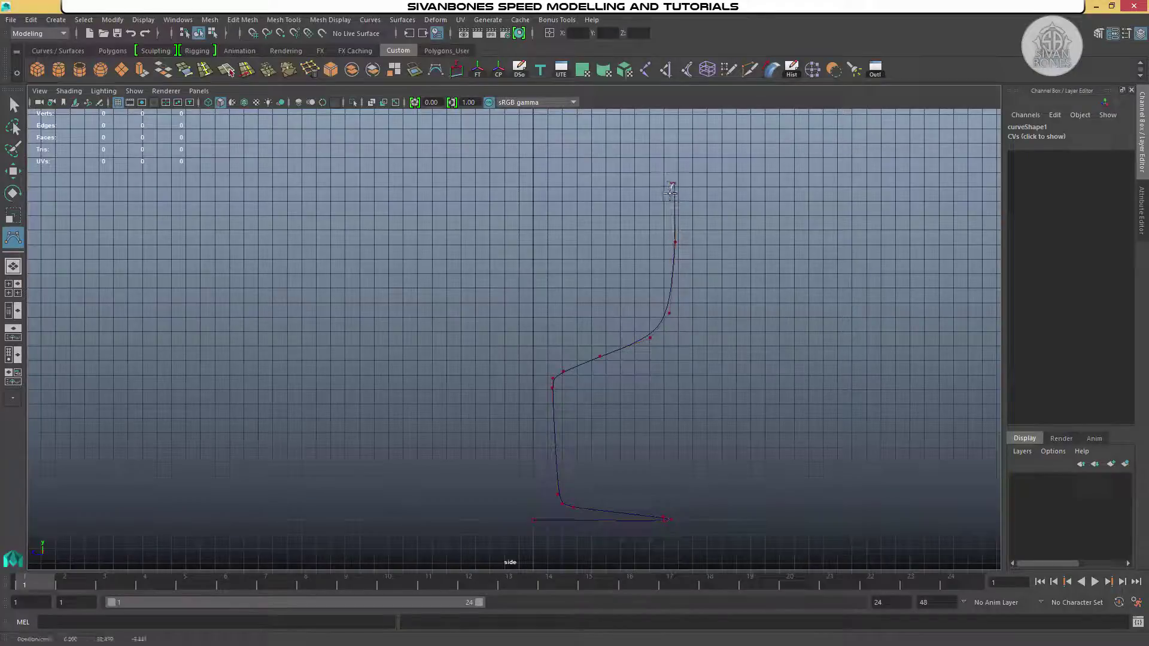
# Step: Trace the bowl's inner wall just inside the outer one, down to the centre line, and finish the curve
pyautogui.click(662, 304)
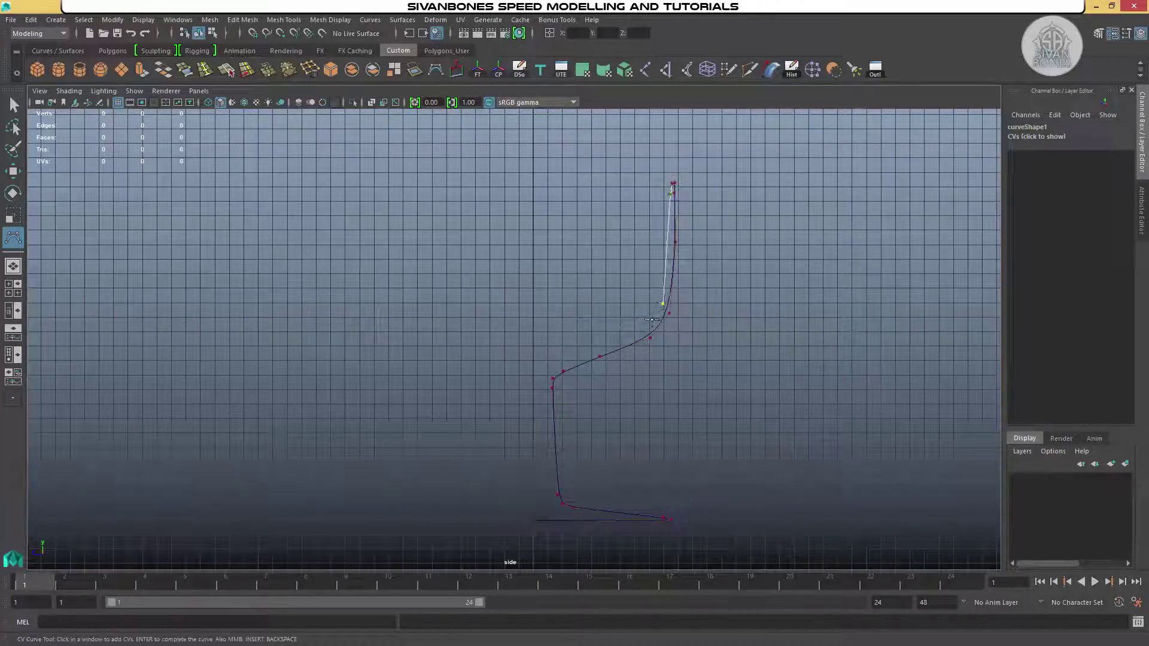
pyautogui.click(645, 329)
pyautogui.click(599, 349)
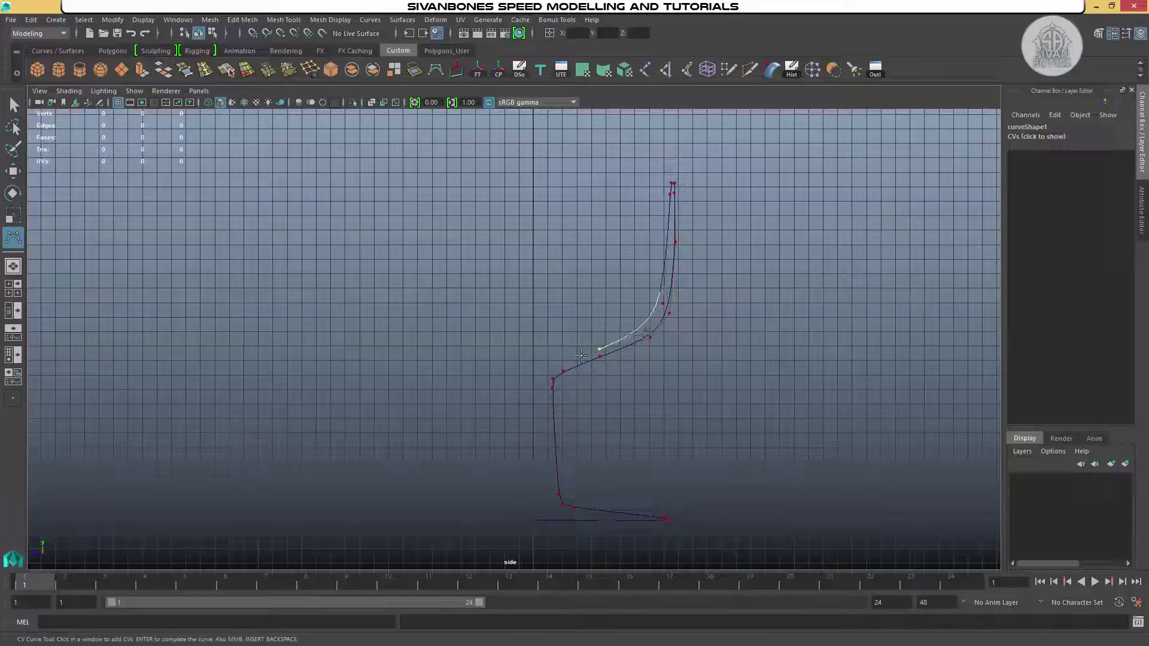
pyautogui.click(579, 357)
pyautogui.click(563, 363)
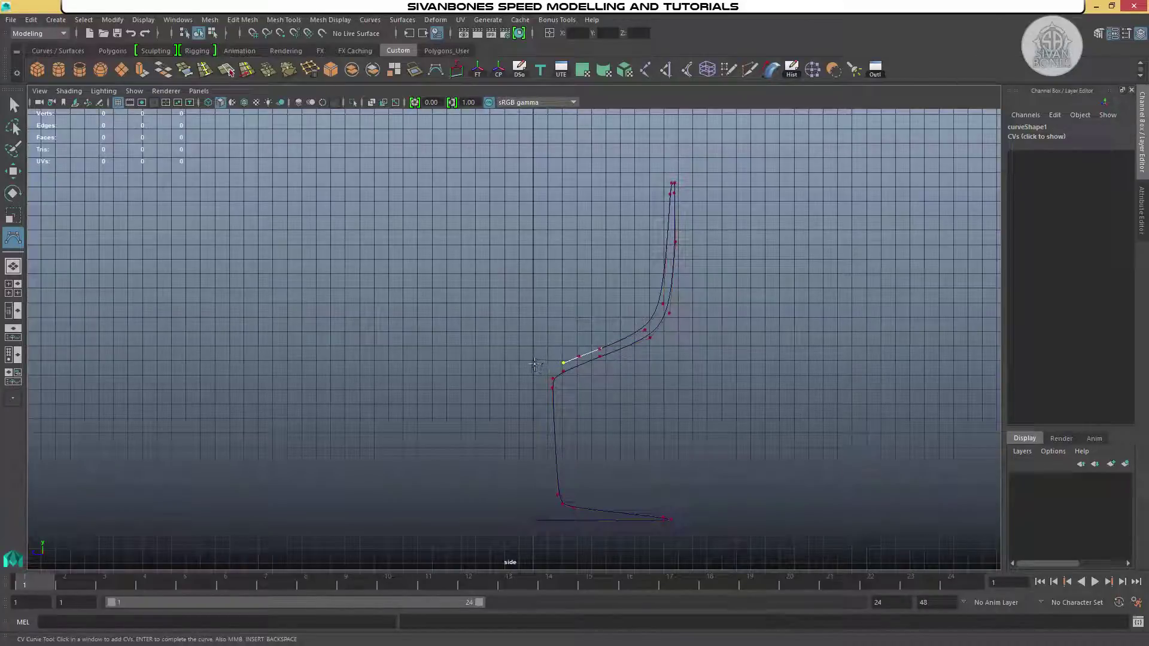
pyautogui.click(533, 364)
pyautogui.press('Return')
pyautogui.press('w')
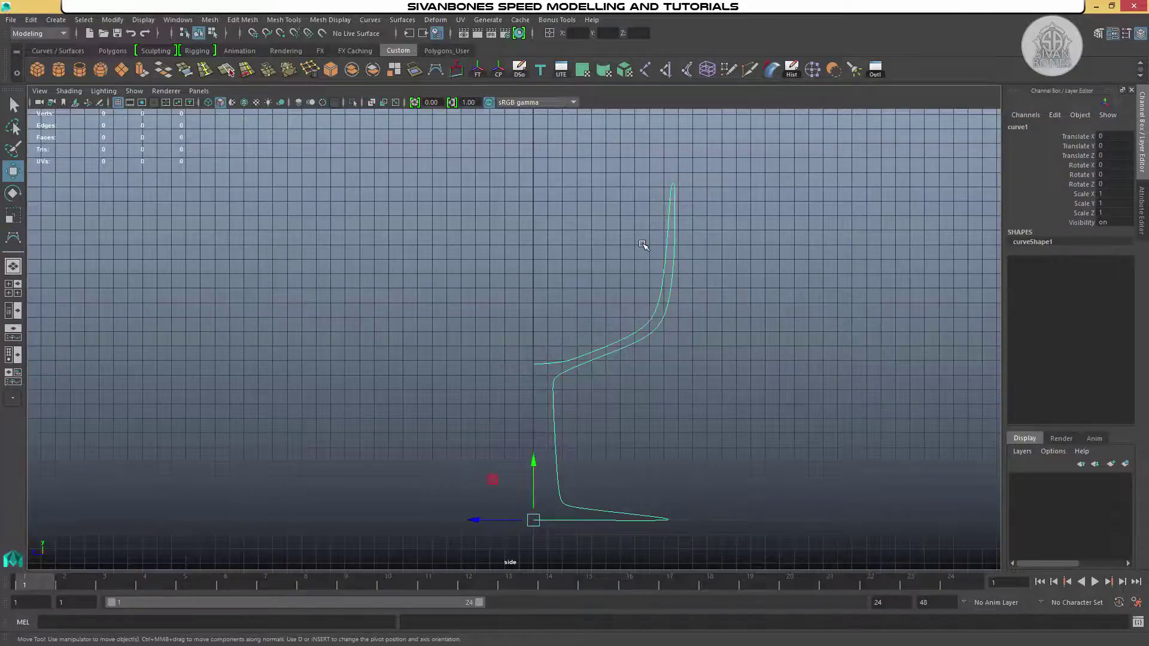
# Step: Lengthen the goblet's stem by moving all control vertices of the bowl and upper stem slightly upward
pyautogui.press('f')
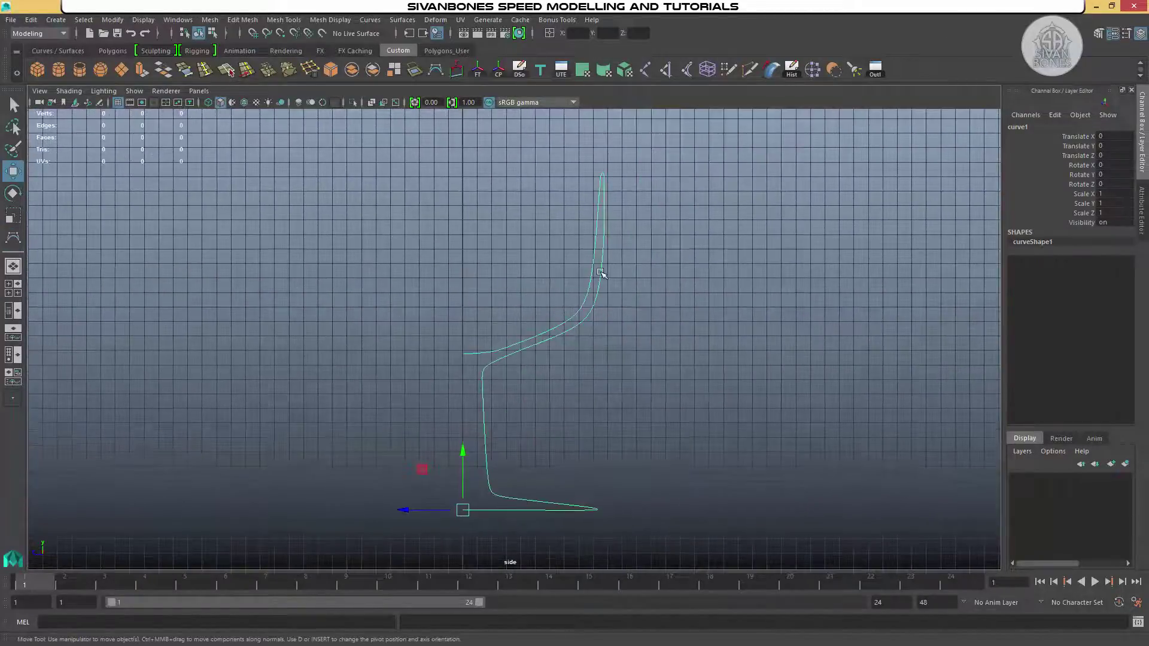
pyautogui.moveTo(601, 270); pyautogui.dragTo(541, 270, button='right')
pyautogui.moveTo(393, 138); pyautogui.dragTo(643, 407)
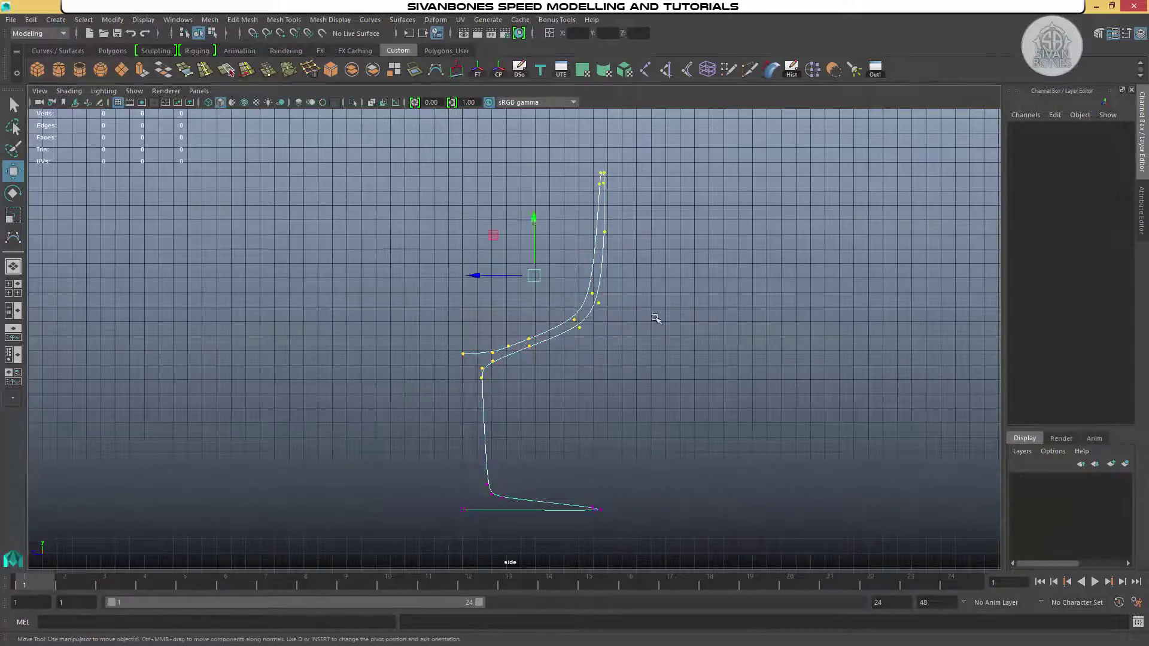
pyautogui.moveTo(530, 217); pyautogui.dragTo(530, 199)
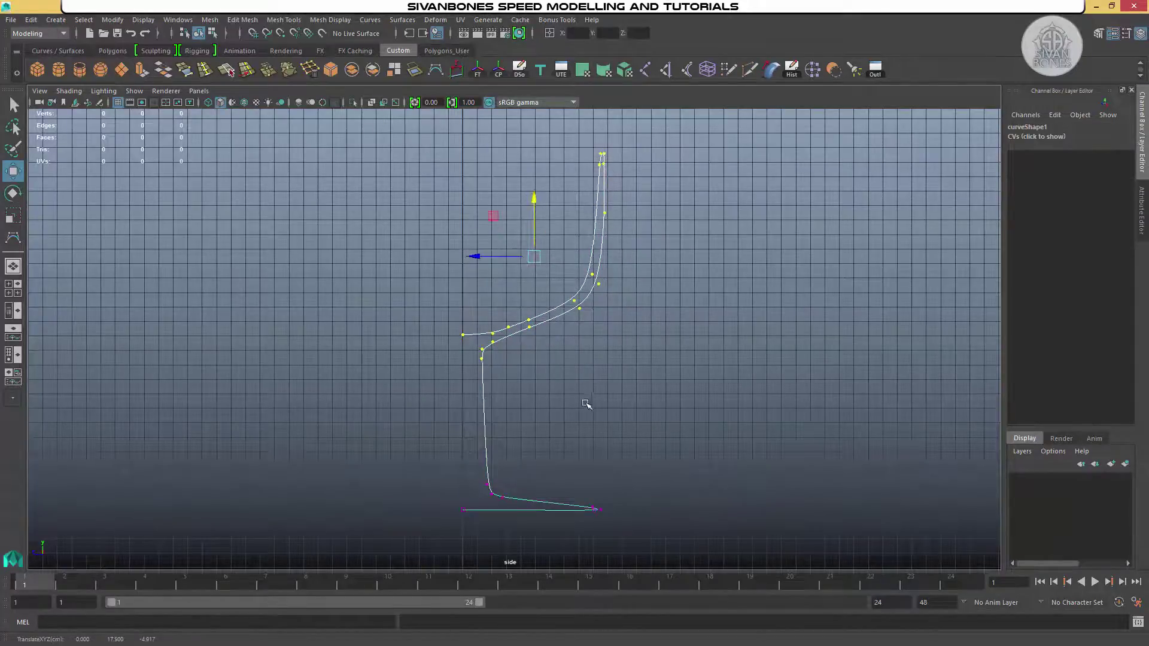
pyautogui.keyDown('alt'); pyautogui.moveTo(588, 401); pyautogui.dragTo(578, 420, button='middle'); pyautogui.keyUp('alt')
pyautogui.moveTo(595, 289); pyautogui.dragTo(655, 275, button='right')
# Step: Open the Revolve options for the profile curve in the perspective view and reset them to defaults
pyautogui.press('space')
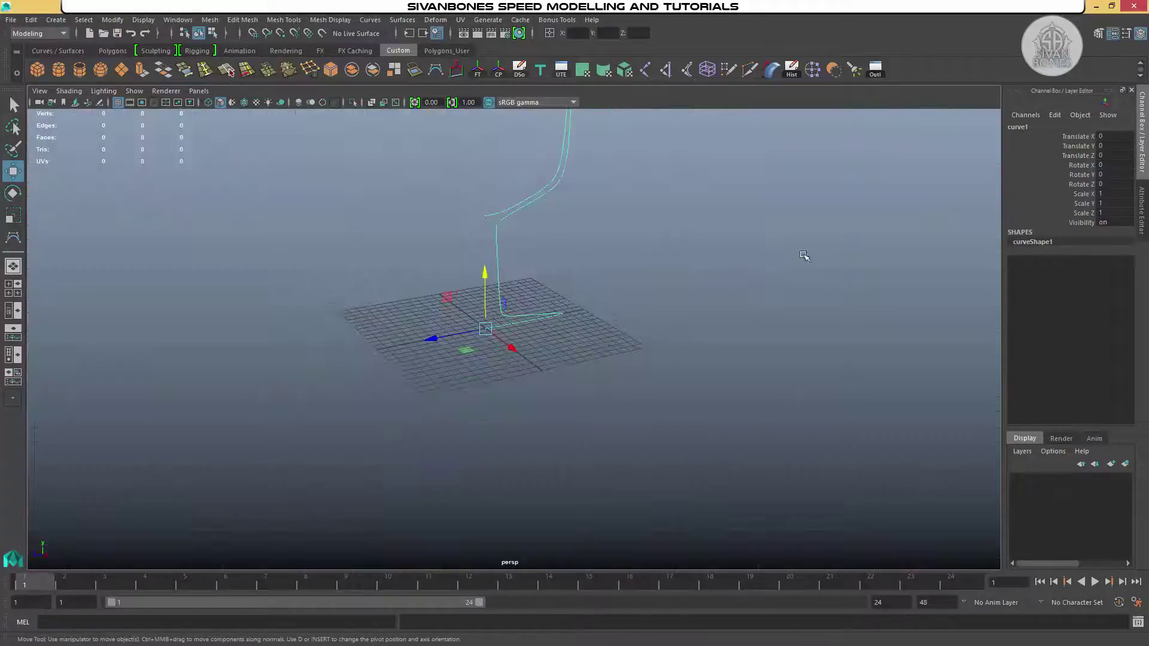
pyautogui.keyDown('alt'); pyautogui.moveTo(804, 254); pyautogui.dragTo(597, 311); pyautogui.keyUp('alt')
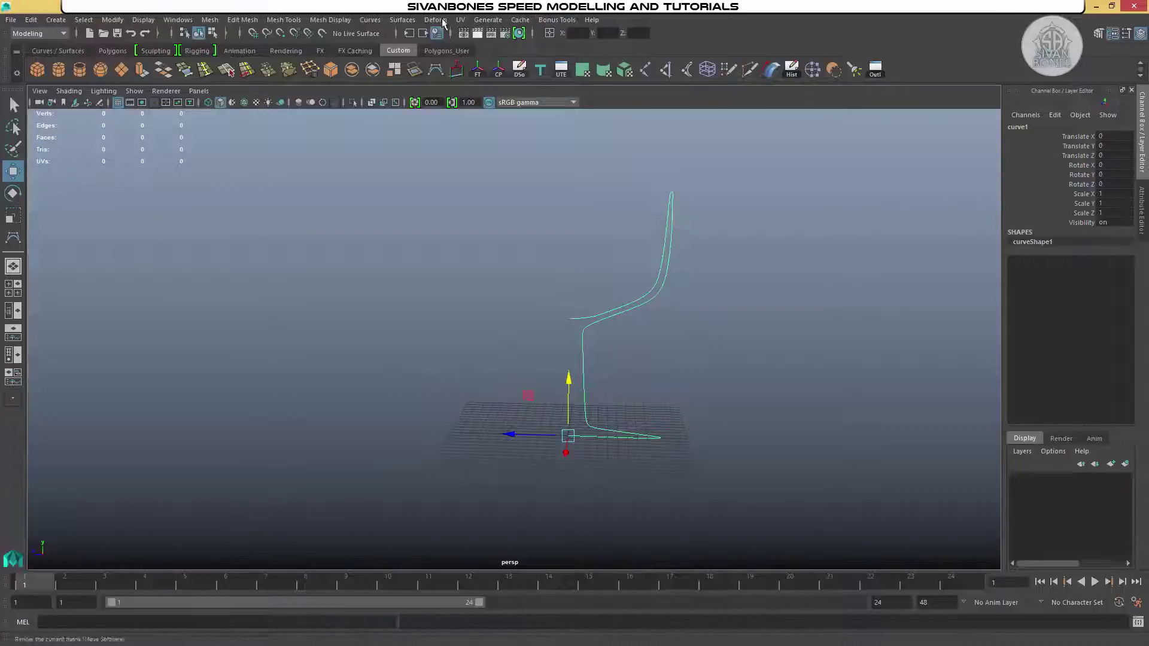
pyautogui.click(405, 21)
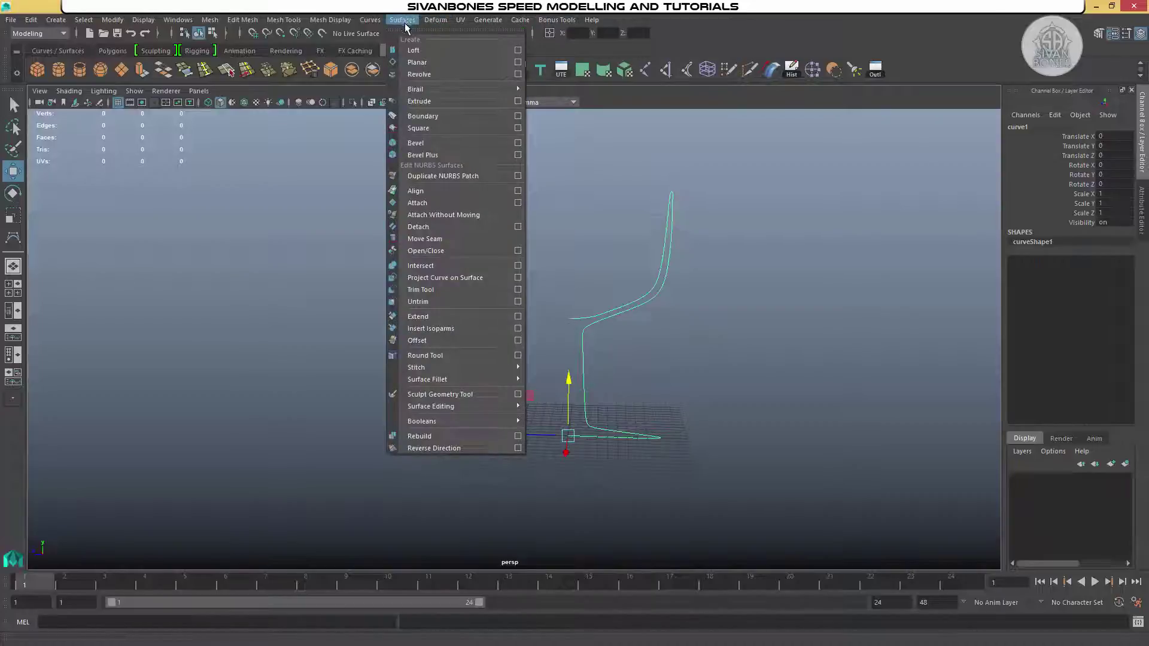
pyautogui.click(518, 75)
pyautogui.click(366, 61)
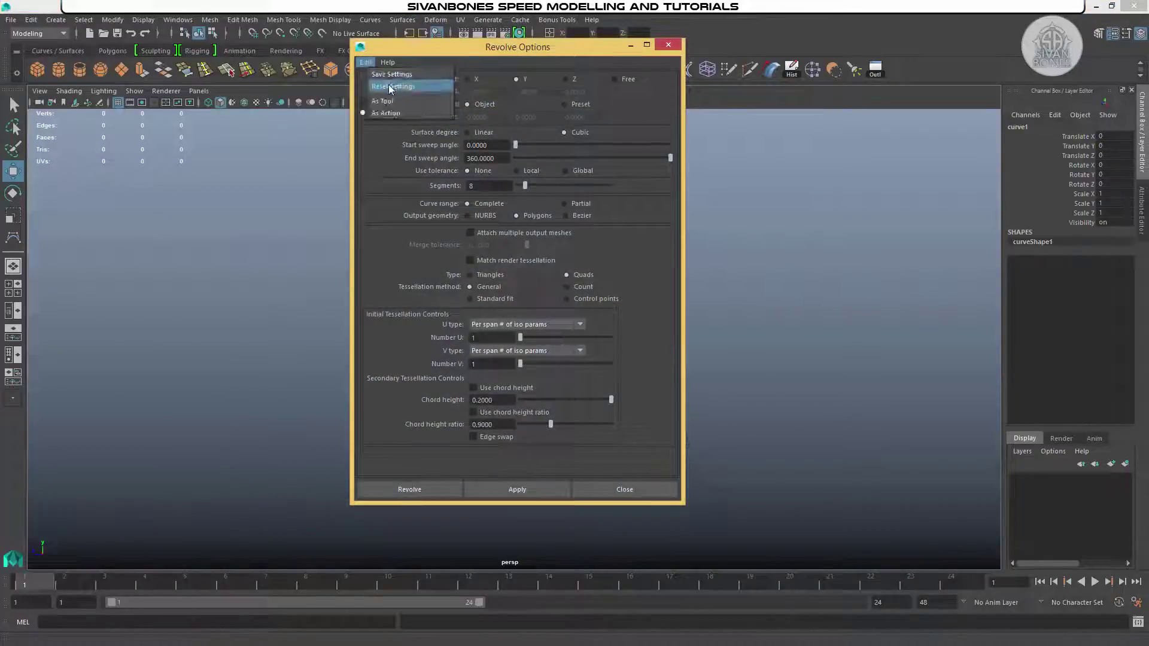
pyautogui.click(391, 88)
pyautogui.moveTo(530, 53); pyautogui.dragTo(913, 30)
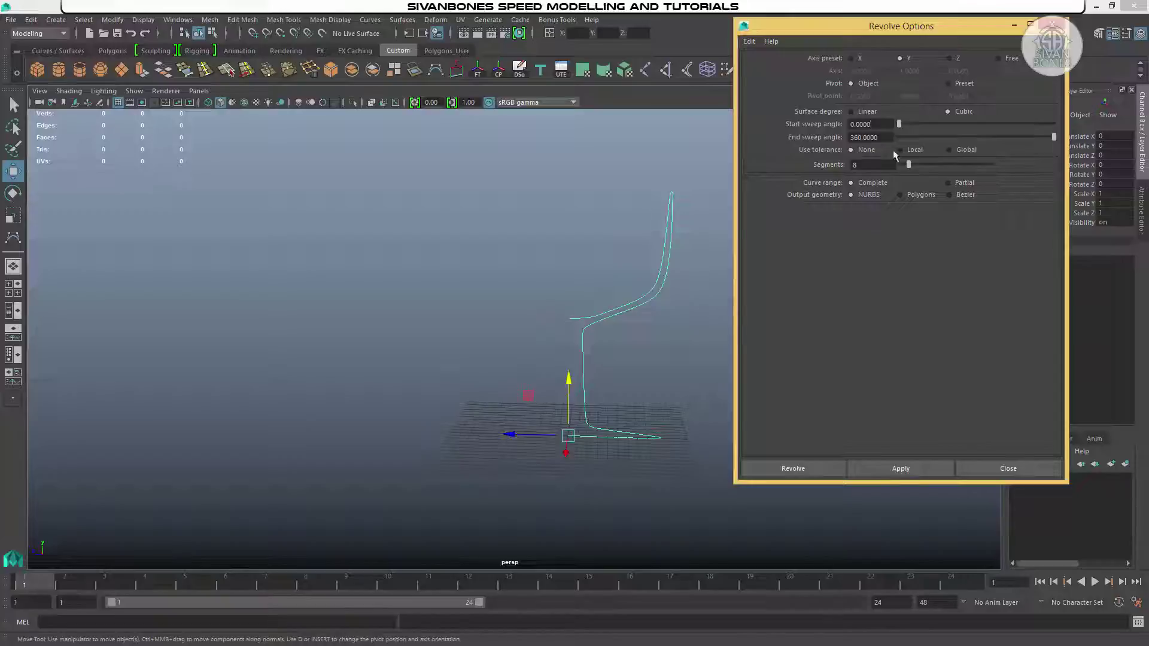
pyautogui.keyDown('alt'); pyautogui.moveTo(678, 348); pyautogui.dragTo(571, 314); pyautogui.keyUp('alt')
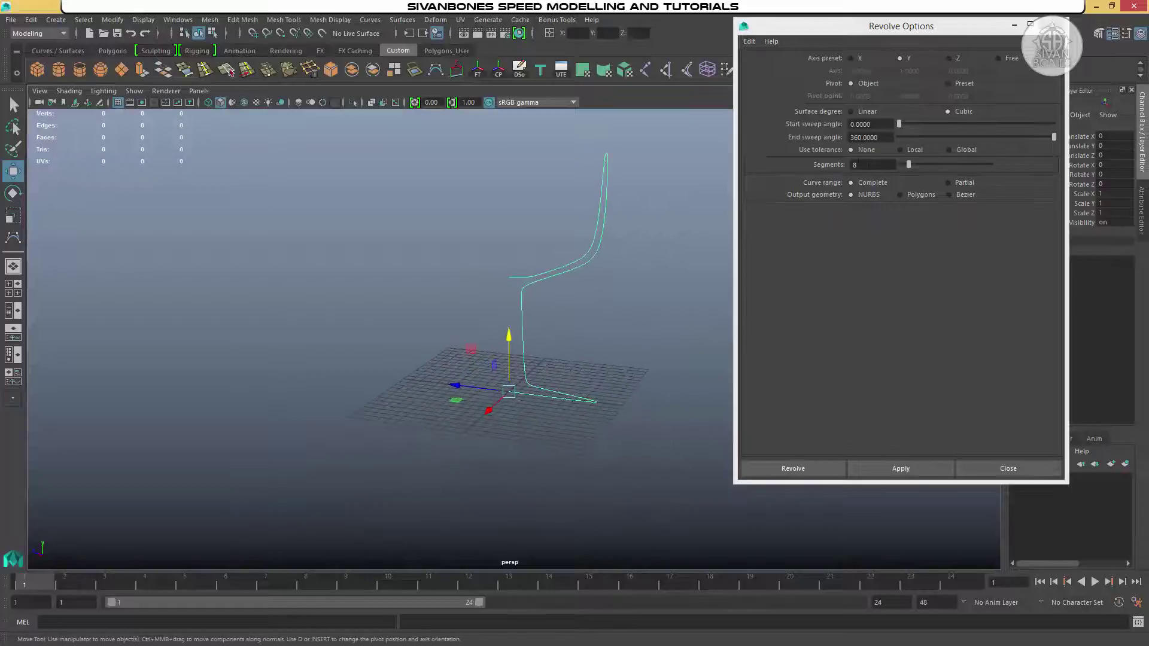
# Step: Set the revolve output geometry to Polygons with type Quads and the General tessellation method
pyautogui.click(868, 165)
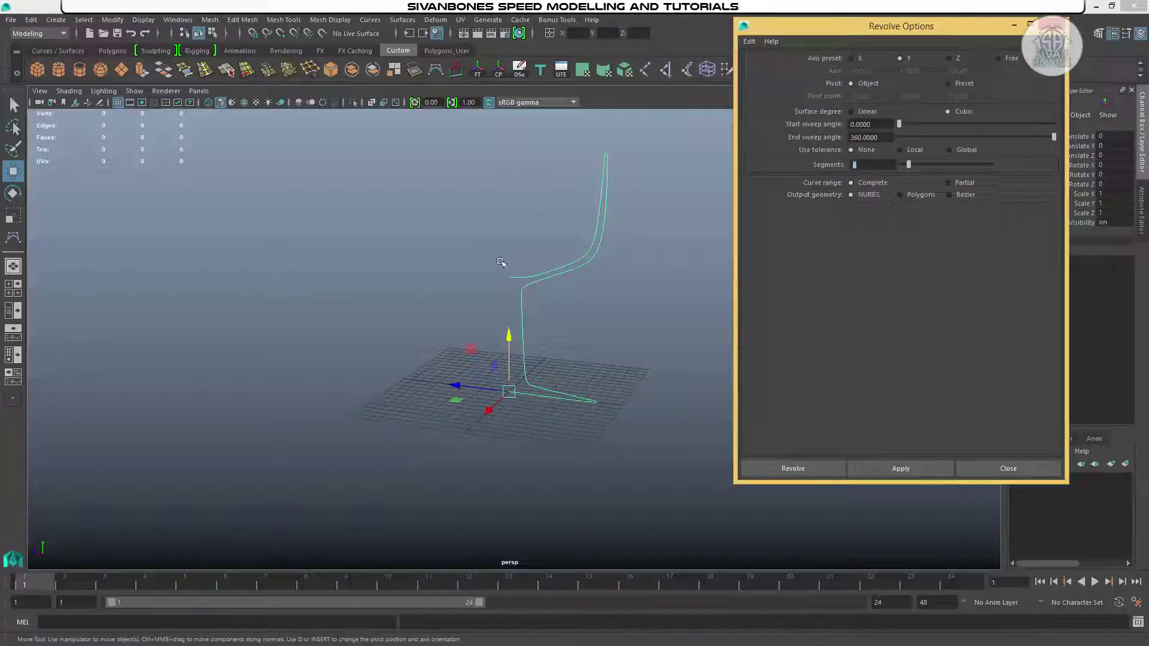
pyautogui.keyDown('alt'); pyautogui.moveTo(501, 264); pyautogui.dragTo(488, 507); pyautogui.keyUp('alt')
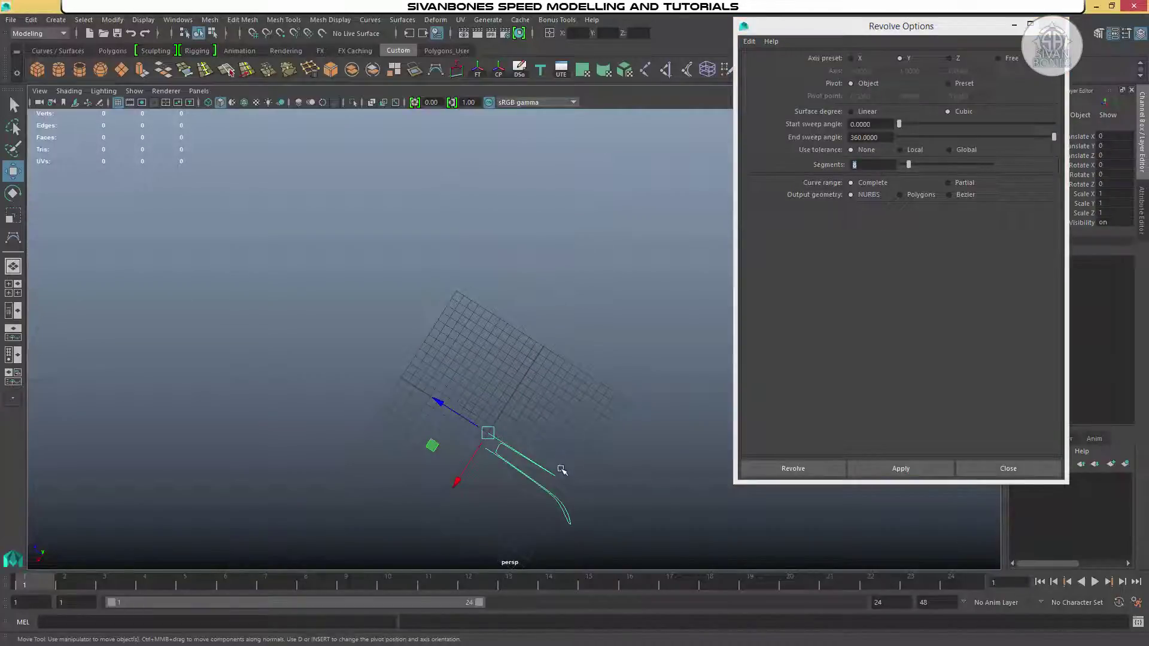
pyautogui.keyDown('alt'); pyautogui.moveTo(563, 470); pyautogui.dragTo(555, 399); pyautogui.keyUp('alt')
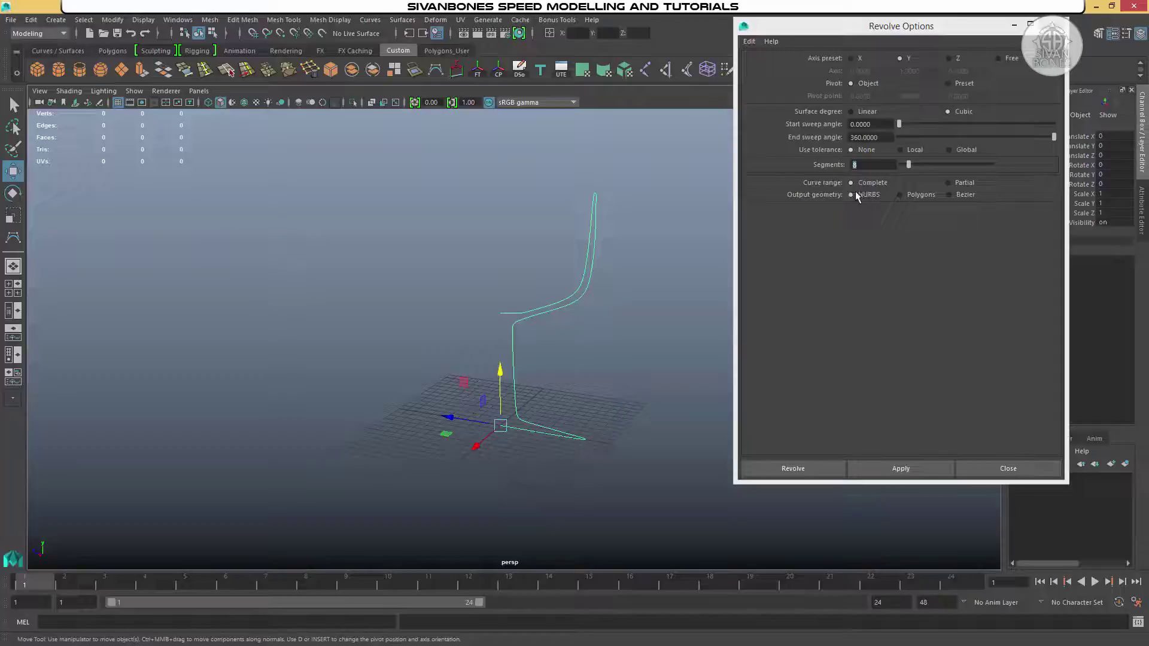
pyautogui.click(900, 195)
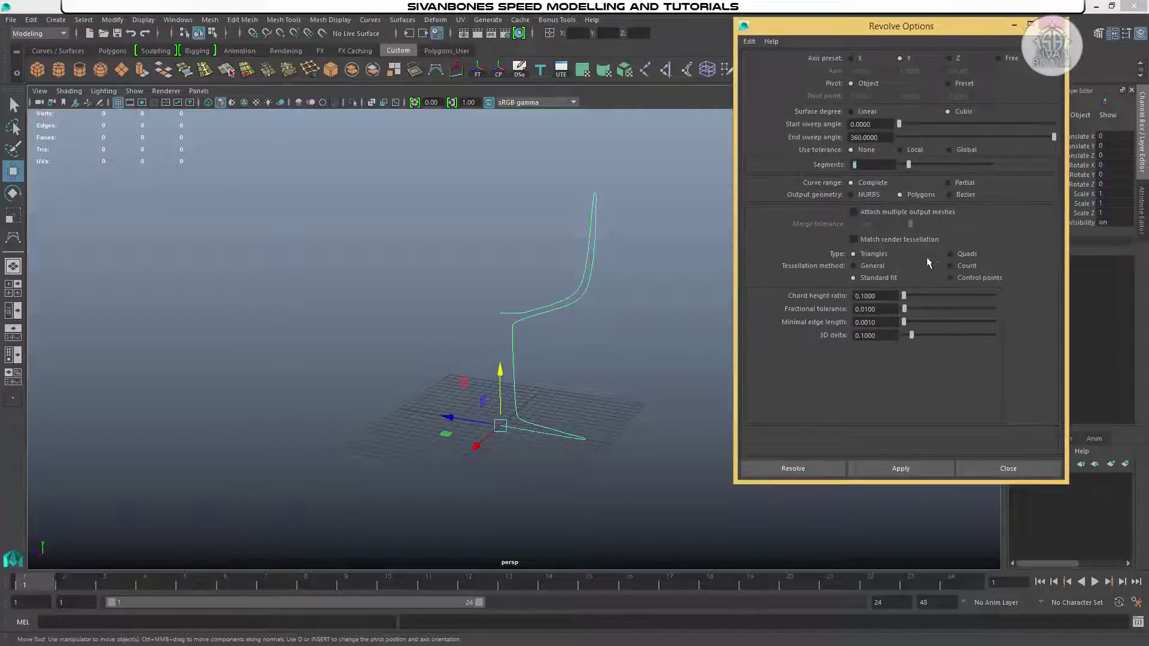
pyautogui.click(960, 255)
pyautogui.click(972, 267)
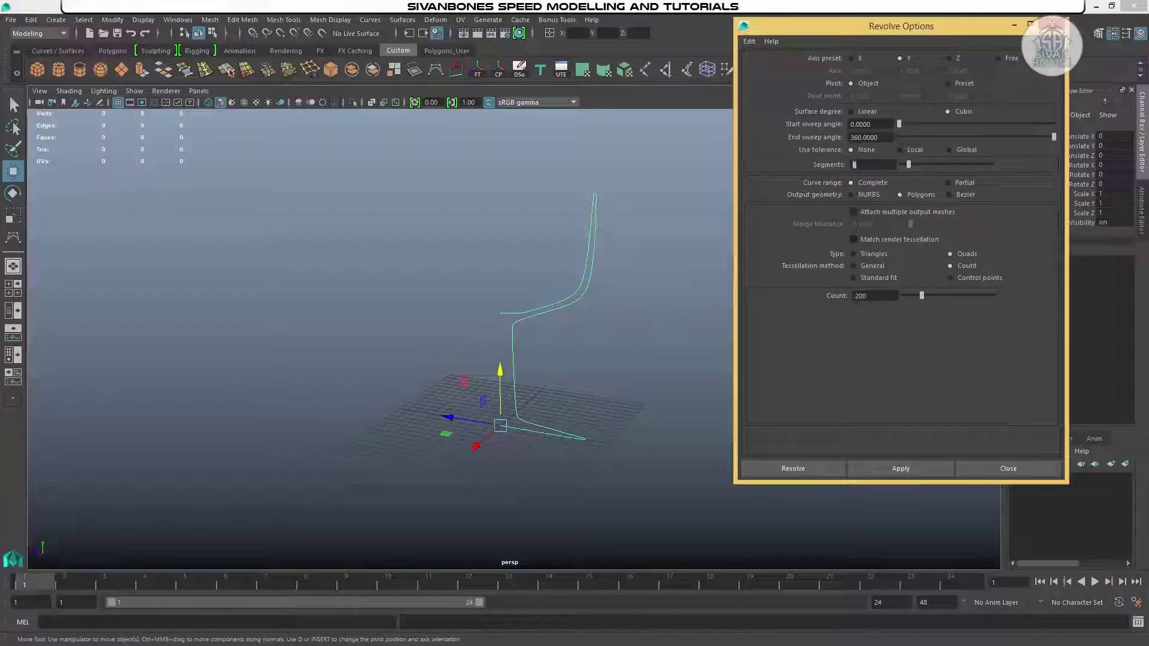
pyautogui.moveTo(871, 296); pyautogui.dragTo(851, 302)
pyautogui.click(867, 278)
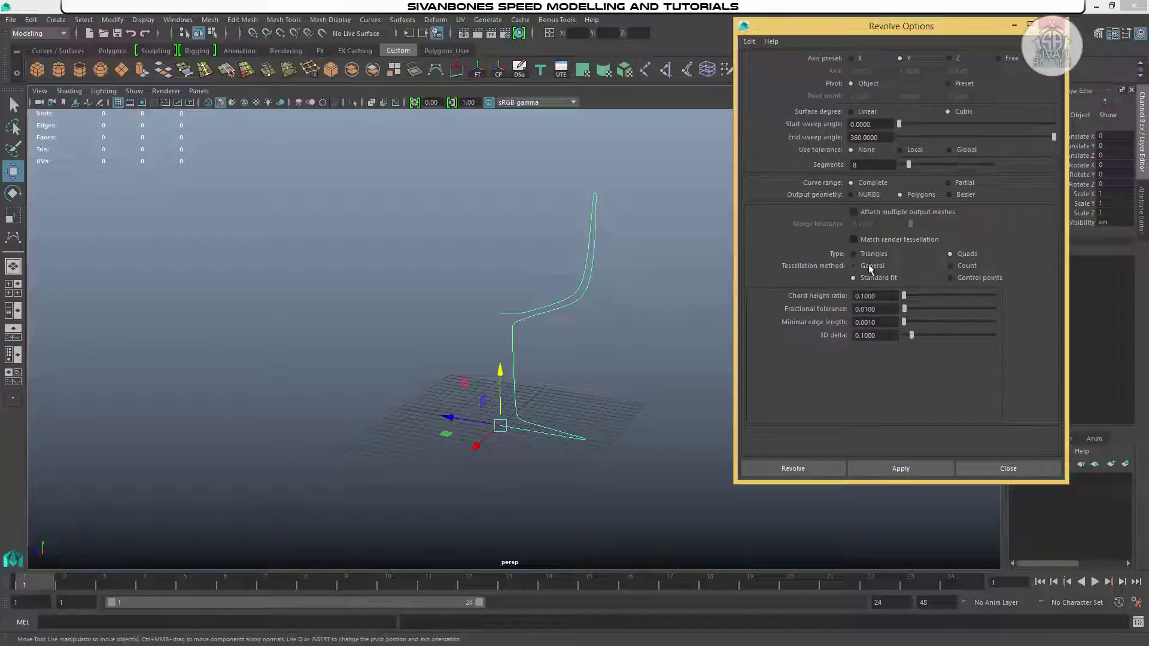
pyautogui.click(870, 268)
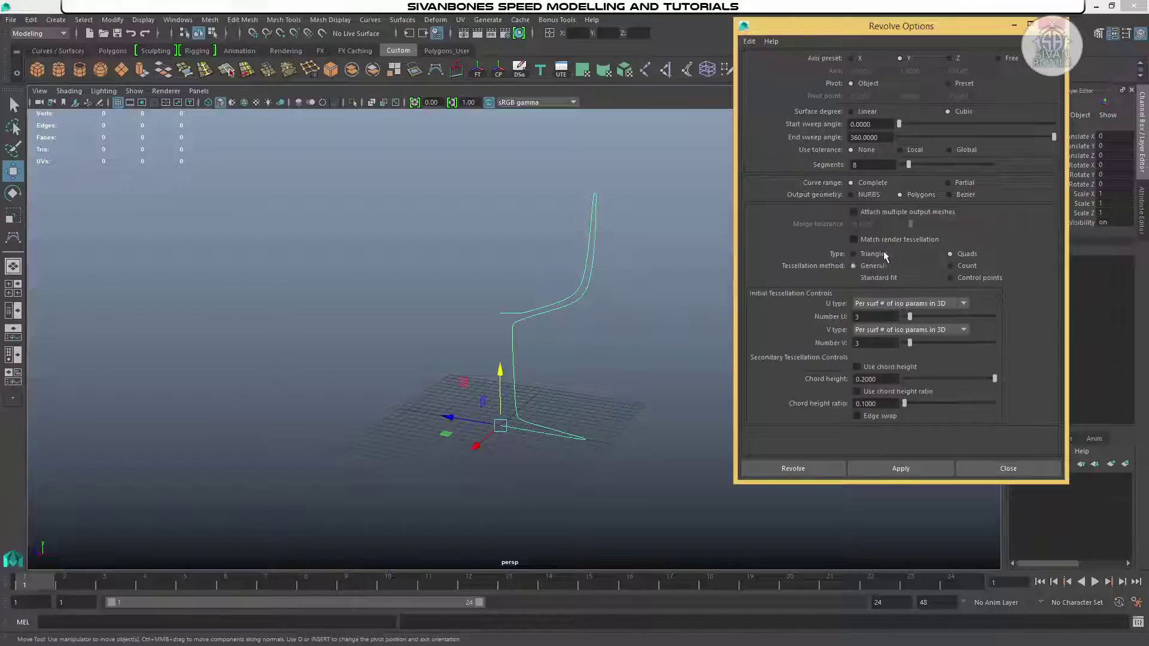
# Step: Set both U type and V type to Per span # of iso params, with Number U and Number V at 1
pyautogui.click(930, 302)
pyautogui.click(901, 339)
pyautogui.click(912, 331)
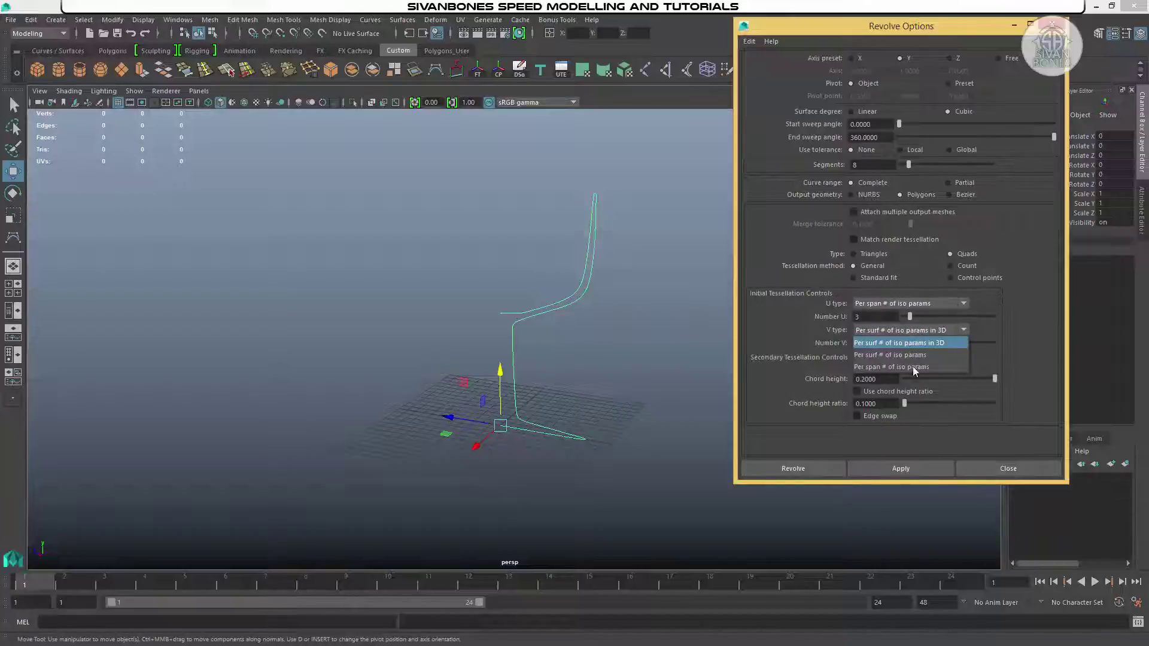
pyautogui.click(907, 368)
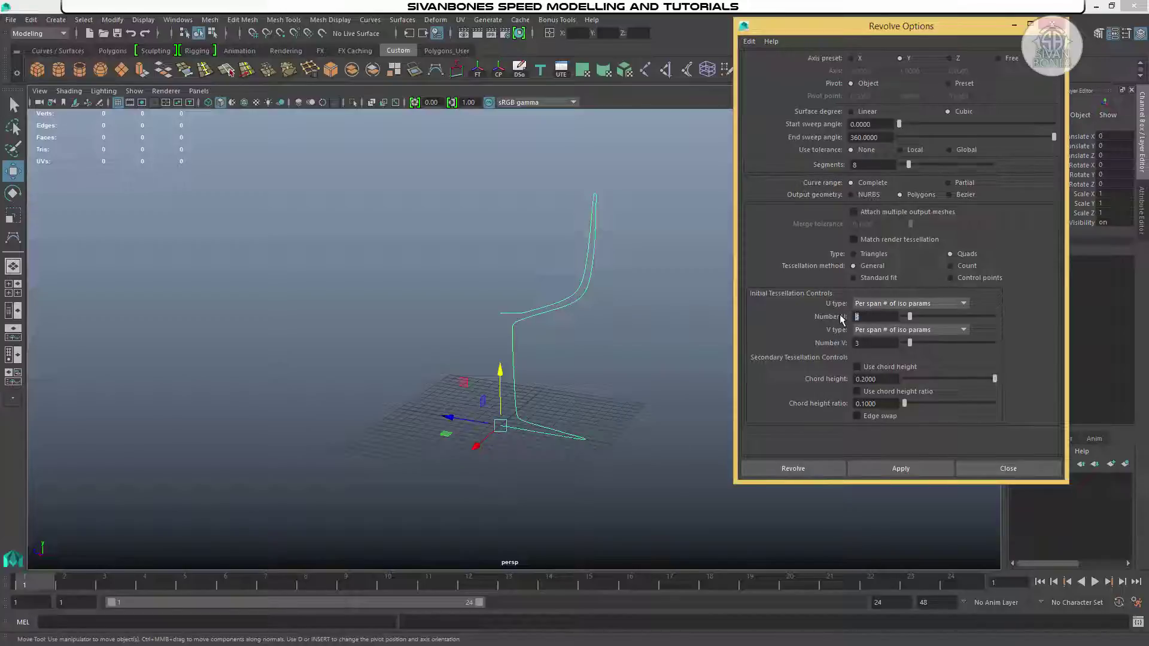
pyautogui.write('1')
pyautogui.press('Return')
pyautogui.moveTo(899, 22); pyautogui.dragTo(840, 28)
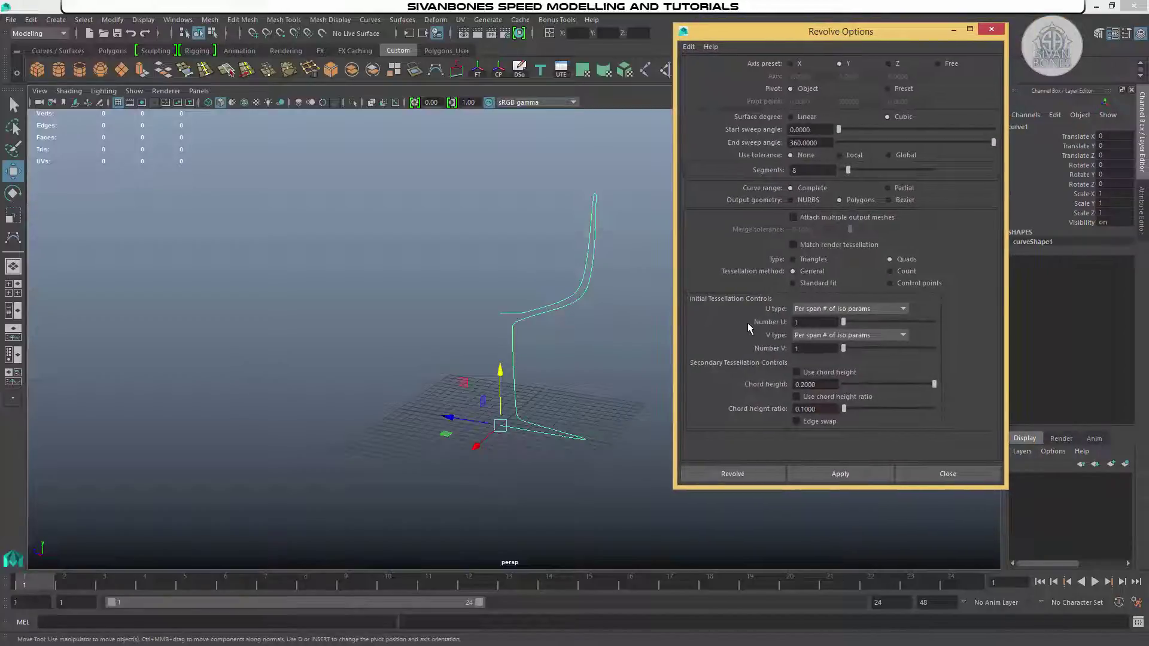
# Step: Revolve the profile curve into a goblet, display it with smooth mesh preview and select the goblet mesh
pyautogui.click(734, 475)
pyautogui.keyDown('alt'); pyautogui.moveTo(693, 308); pyautogui.dragTo(659, 221); pyautogui.keyUp('alt')
pyautogui.press('3')
pyautogui.click(613, 270)
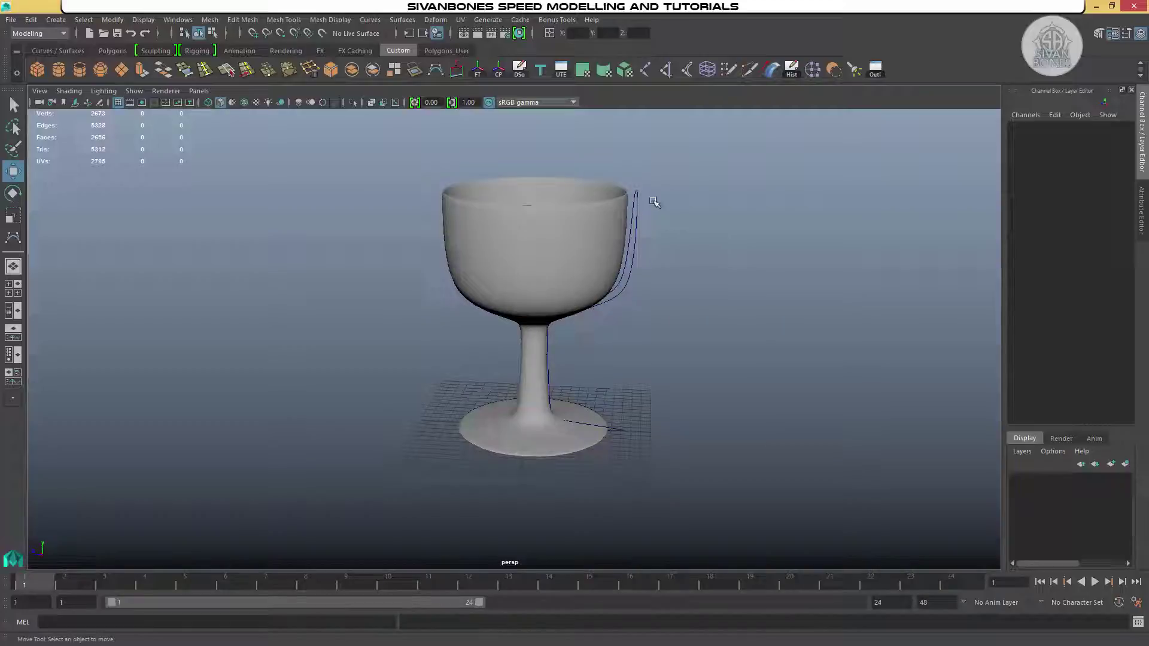
pyautogui.click(521, 234)
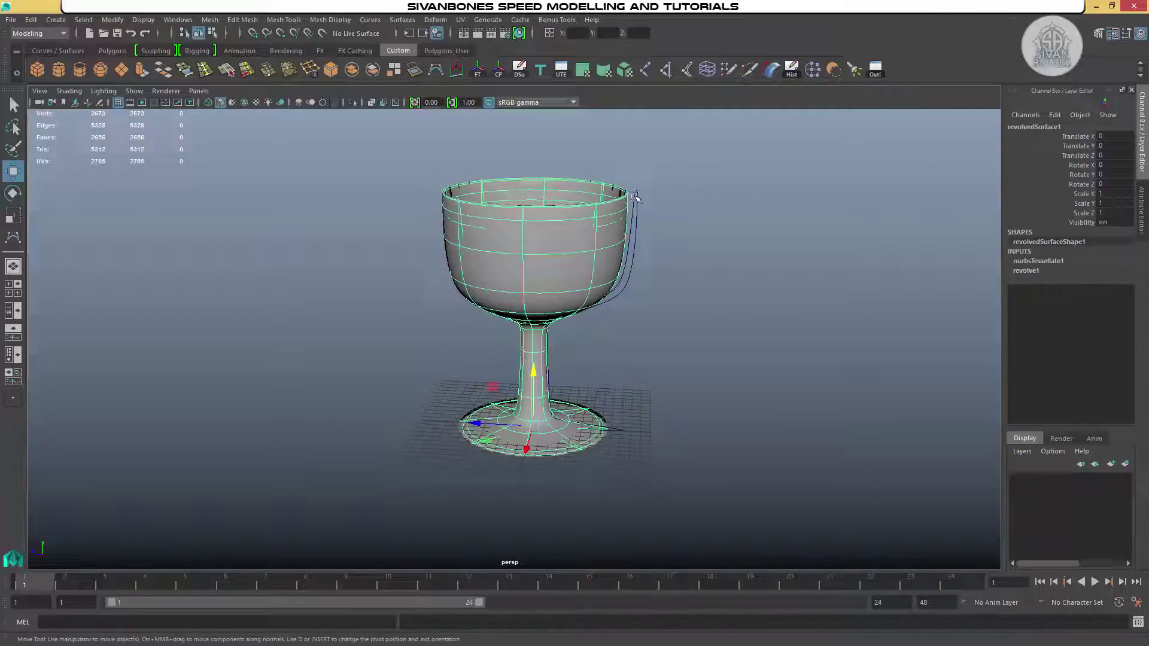
# Step: Show the control vertices of the goblet's profile curve and shift the vertex at the stem's base slightly along Z
pyautogui.click(633, 195)
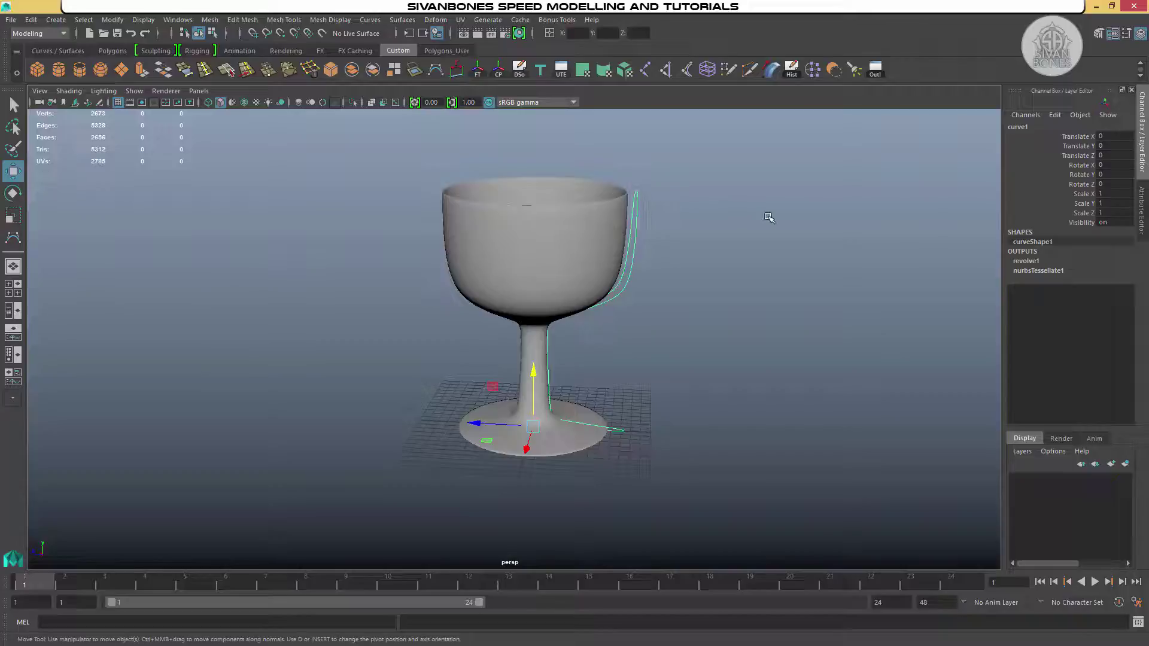
pyautogui.moveTo(768, 217); pyautogui.dragTo(715, 213, button='right')
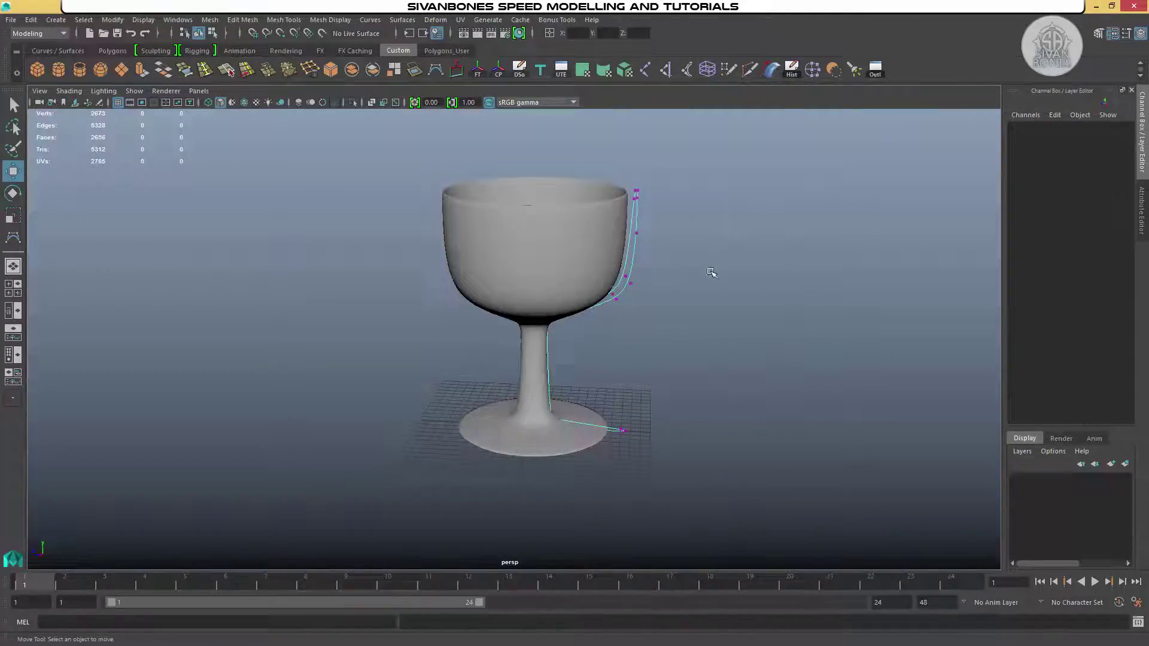
pyautogui.keyDown('alt'); pyautogui.moveTo(710, 272); pyautogui.dragTo(608, 345); pyautogui.keyUp('alt')
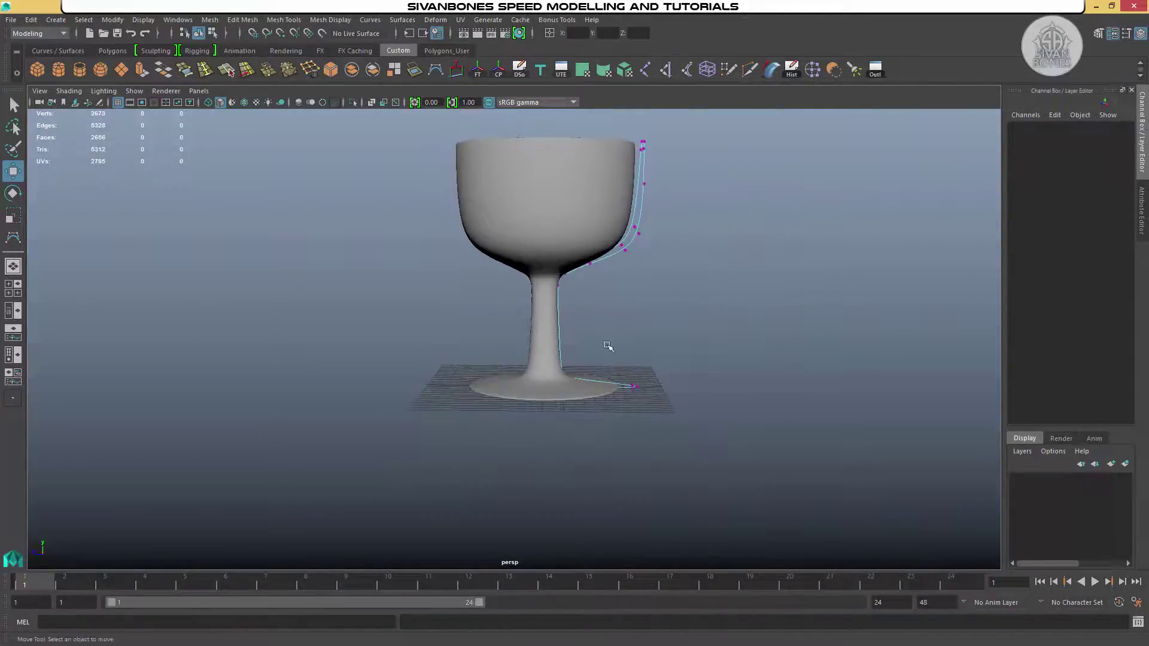
pyautogui.click(556, 371)
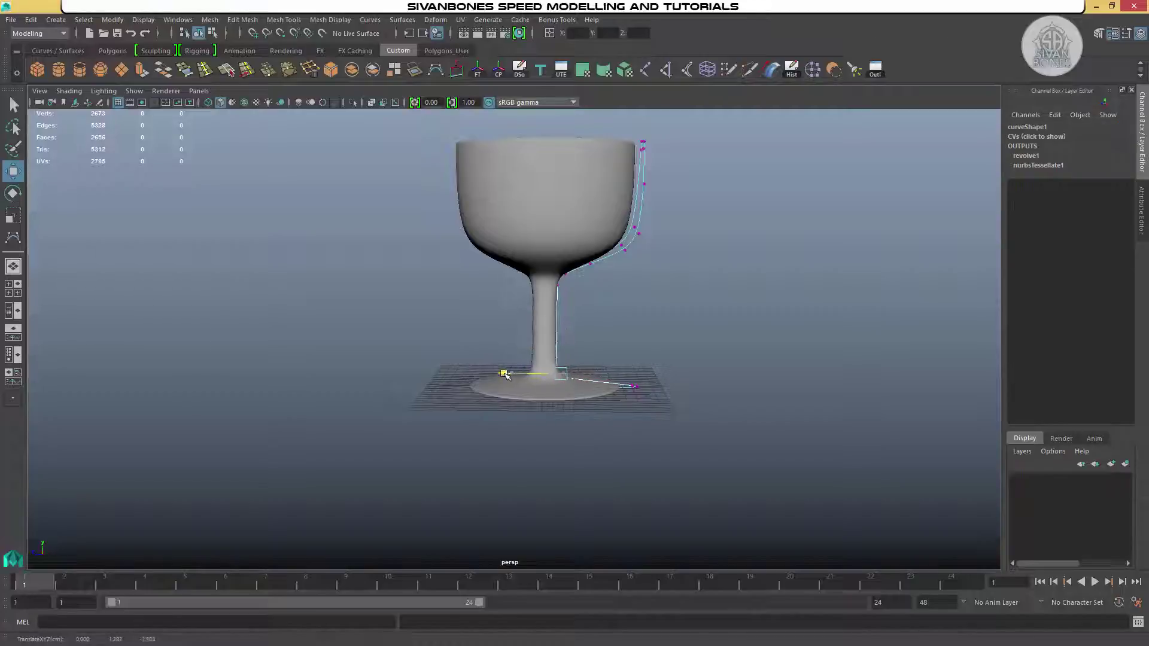
pyautogui.moveTo(504, 374); pyautogui.dragTo(505, 374)
pyautogui.keyDown('alt'); pyautogui.moveTo(630, 207); pyautogui.dragTo(623, 245, button='middle'); pyautogui.keyUp('alt')
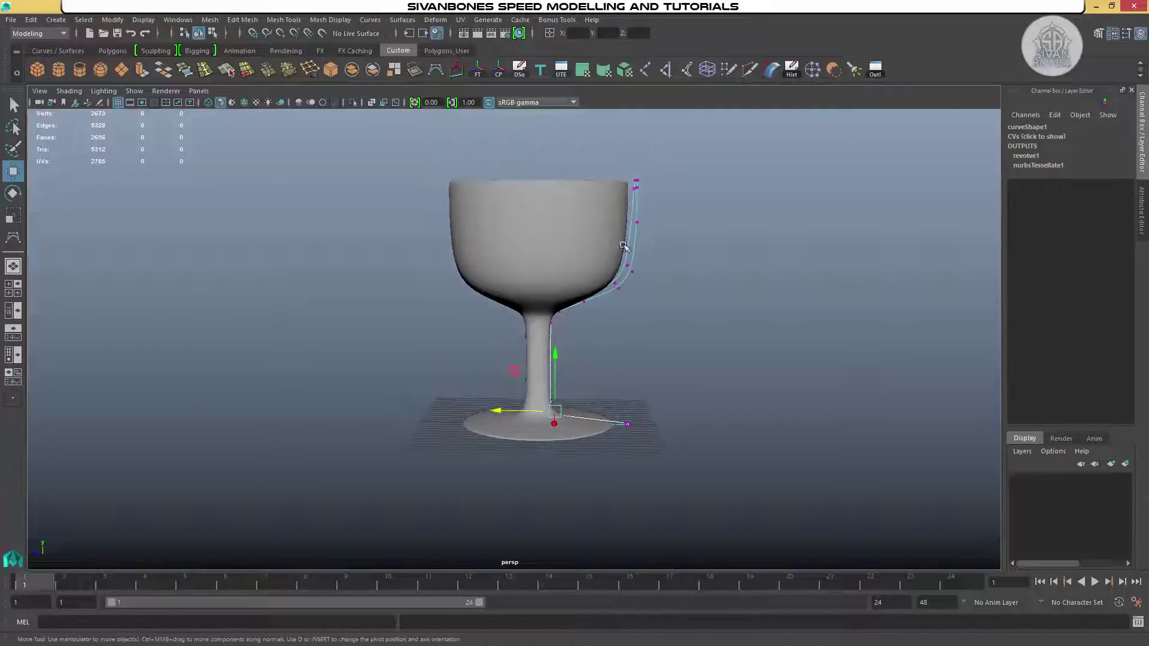
# Step: Narrow the goblet's bowl by moving its profile control vertices inward along Z, pulling the rim vertices in further
pyautogui.moveTo(470, 139); pyautogui.dragTo(690, 344)
pyautogui.moveTo(530, 256); pyautogui.dragTo(526, 253)
pyautogui.keyDown('alt'); pyautogui.moveTo(658, 297); pyautogui.dragTo(668, 324); pyautogui.keyUp('alt')
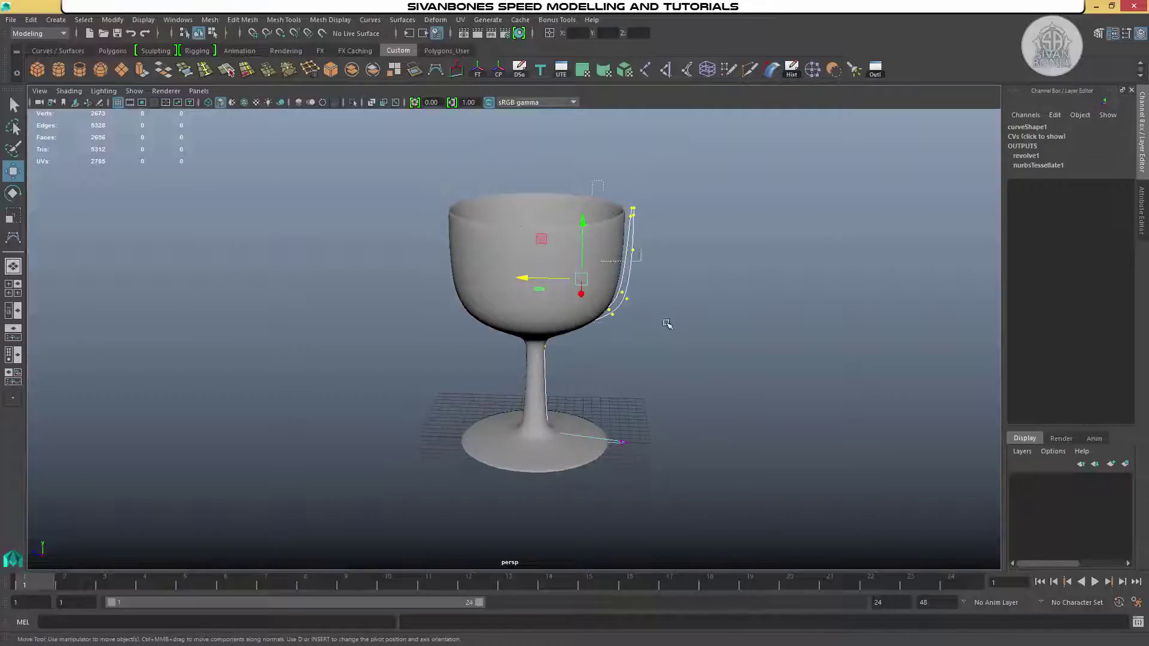
pyautogui.moveTo(584, 273); pyautogui.dragTo(661, 228)
pyautogui.moveTo(566, 209); pyautogui.dragTo(552, 207)
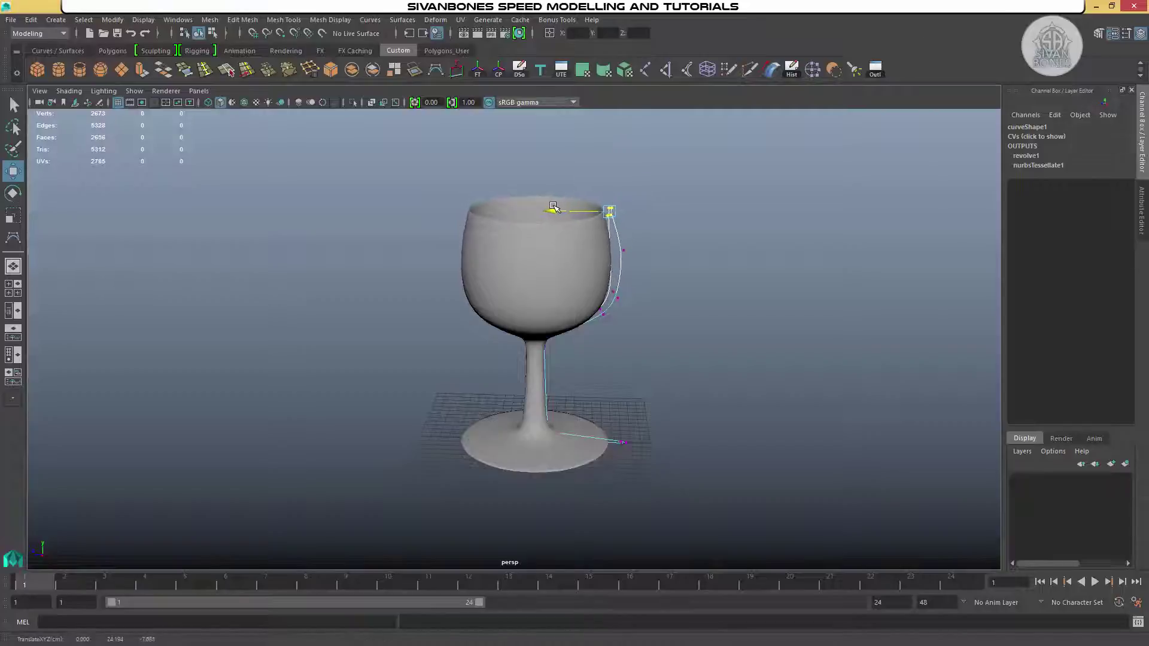
pyautogui.keyDown('alt'); pyautogui.moveTo(663, 299); pyautogui.dragTo(648, 317); pyautogui.keyUp('alt')
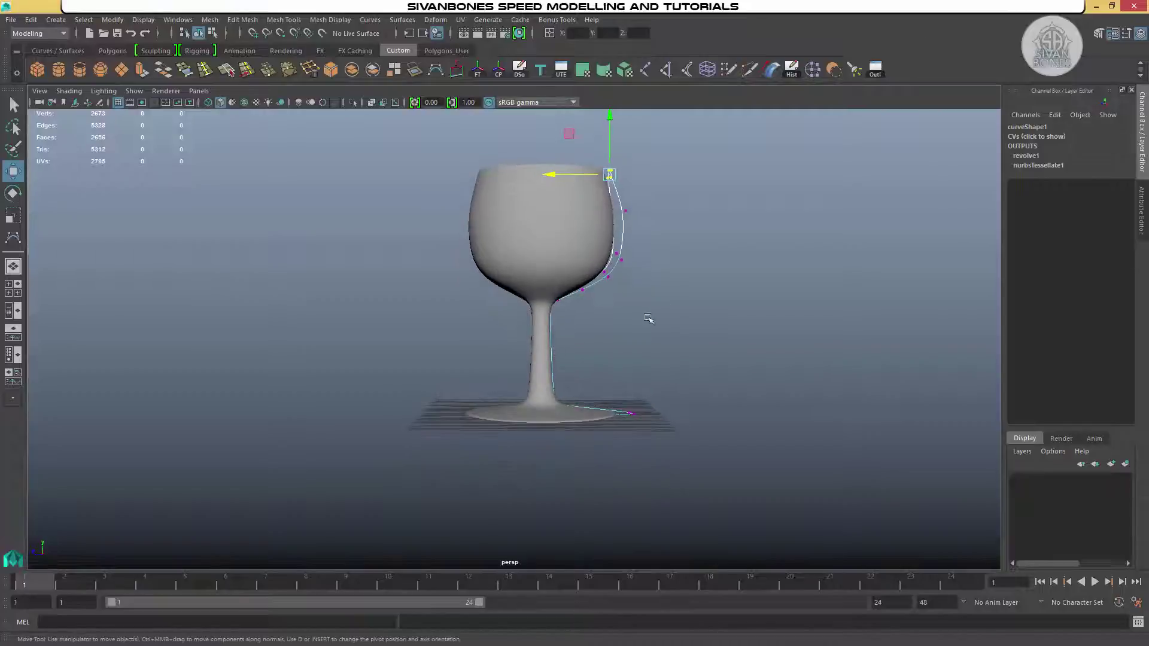
# Step: Thin the goblet's stem by moving the profile control vertex just below the bowl inward along Z
pyautogui.click(573, 410)
pyautogui.scroll(3, 668, 462)
pyautogui.keyDown('alt'); pyautogui.moveTo(668, 461); pyautogui.dragTo(654, 402, button='middle'); pyautogui.keyUp('alt')
pyautogui.click(518, 235)
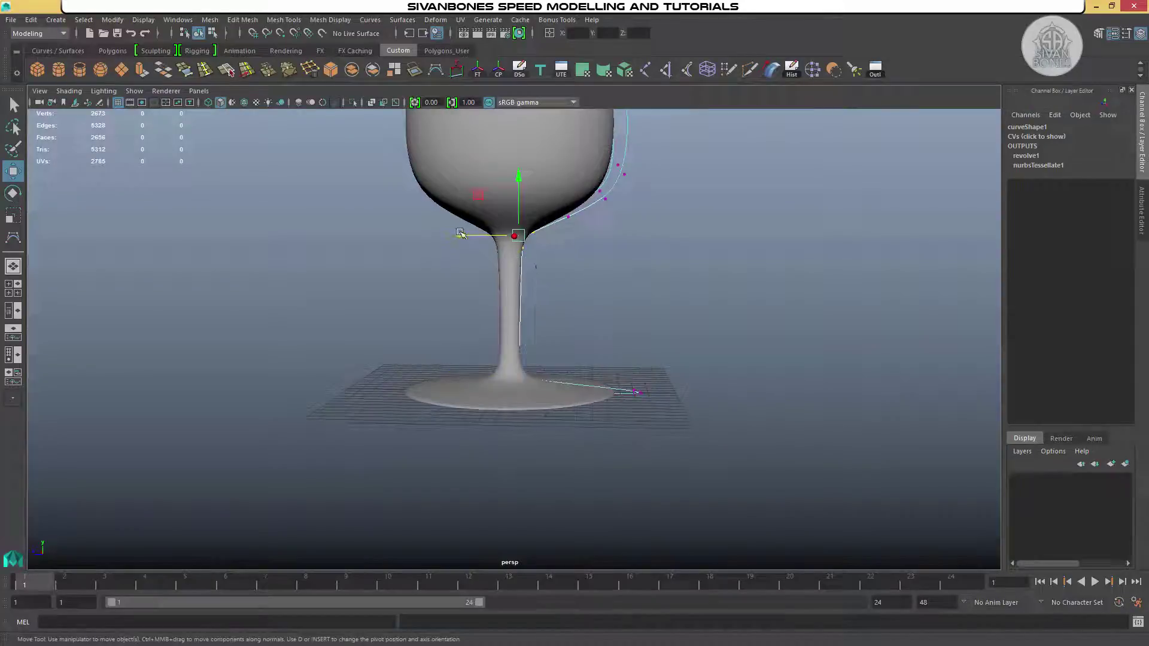
pyautogui.moveTo(460, 233); pyautogui.dragTo(461, 236)
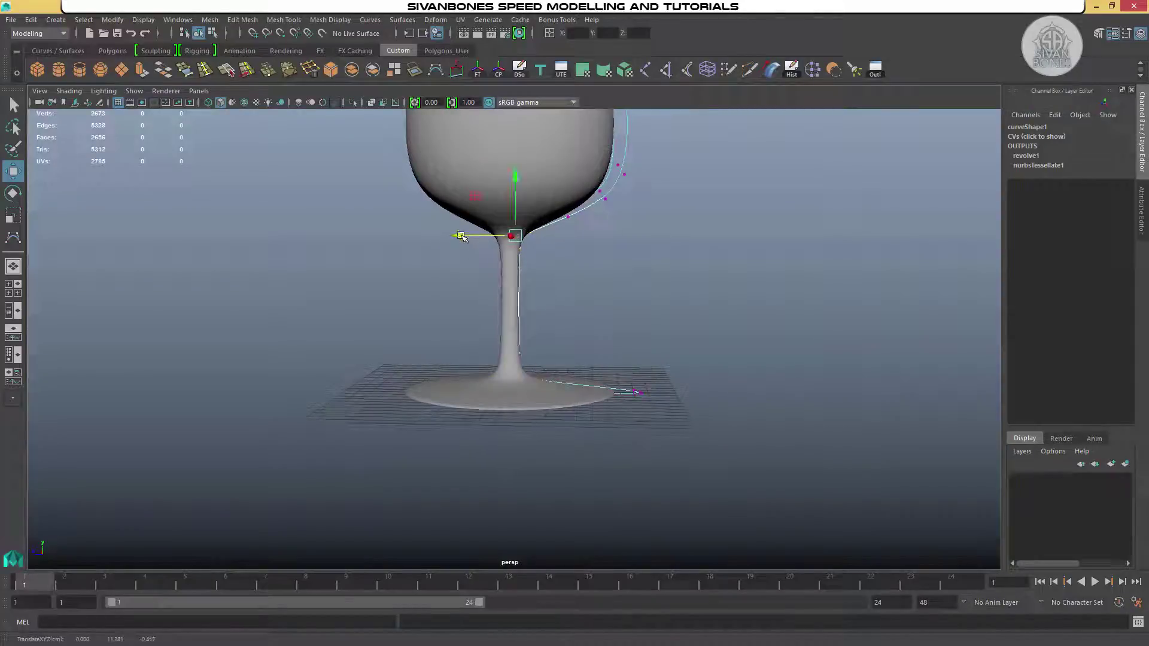
# Step: Adjust the outer edge of the goblet's foot by raising its control vertices and moving them inward along Z
pyautogui.click(638, 392)
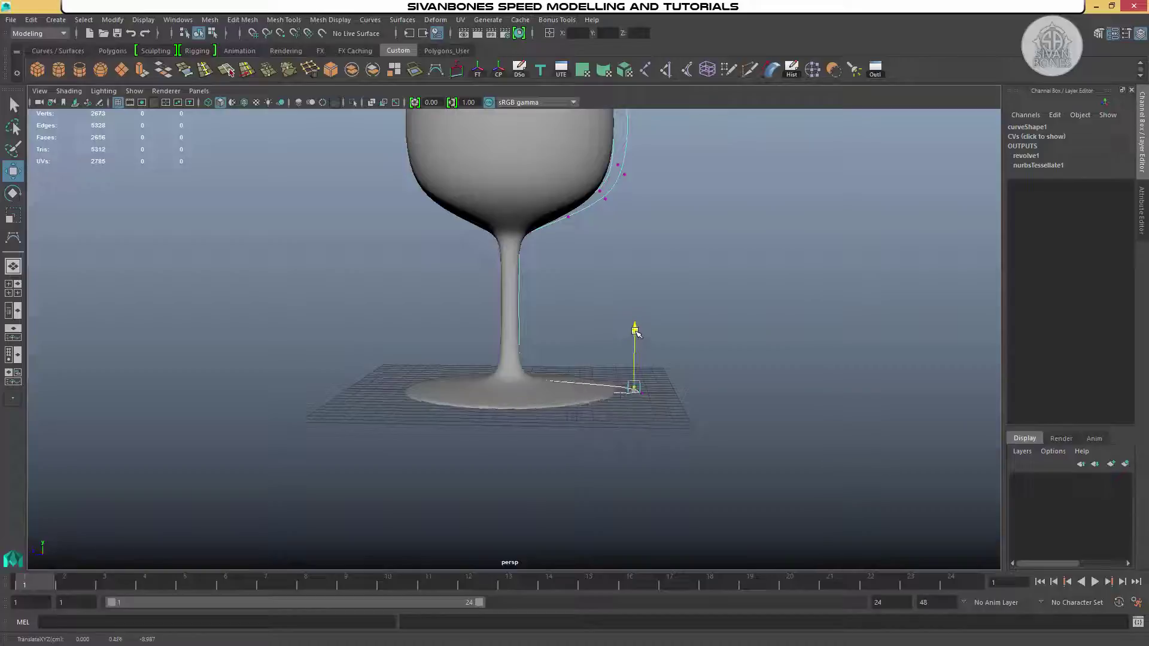
pyautogui.keyDown('alt'); pyautogui.moveTo(594, 332); pyautogui.dragTo(644, 393); pyautogui.keyUp('alt')
pyautogui.click(637, 383)
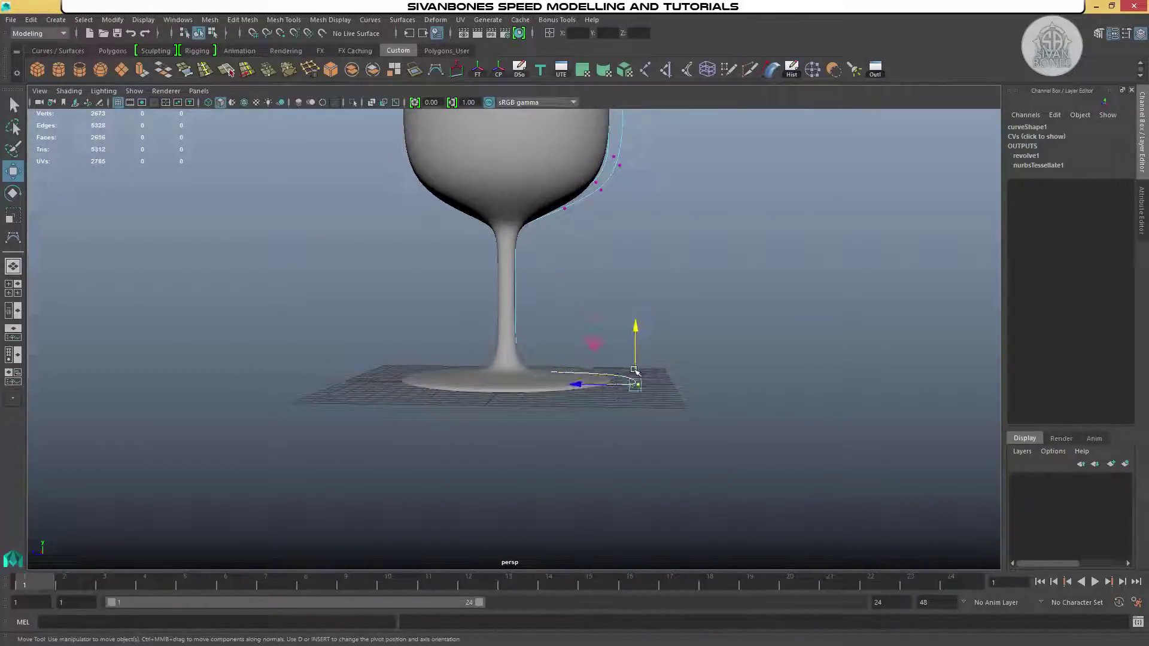
pyautogui.keyDown('alt'); pyautogui.moveTo(687, 316); pyautogui.dragTo(691, 340); pyautogui.keyUp('alt')
pyautogui.moveTo(611, 431); pyautogui.dragTo(610, 425, button='middle')
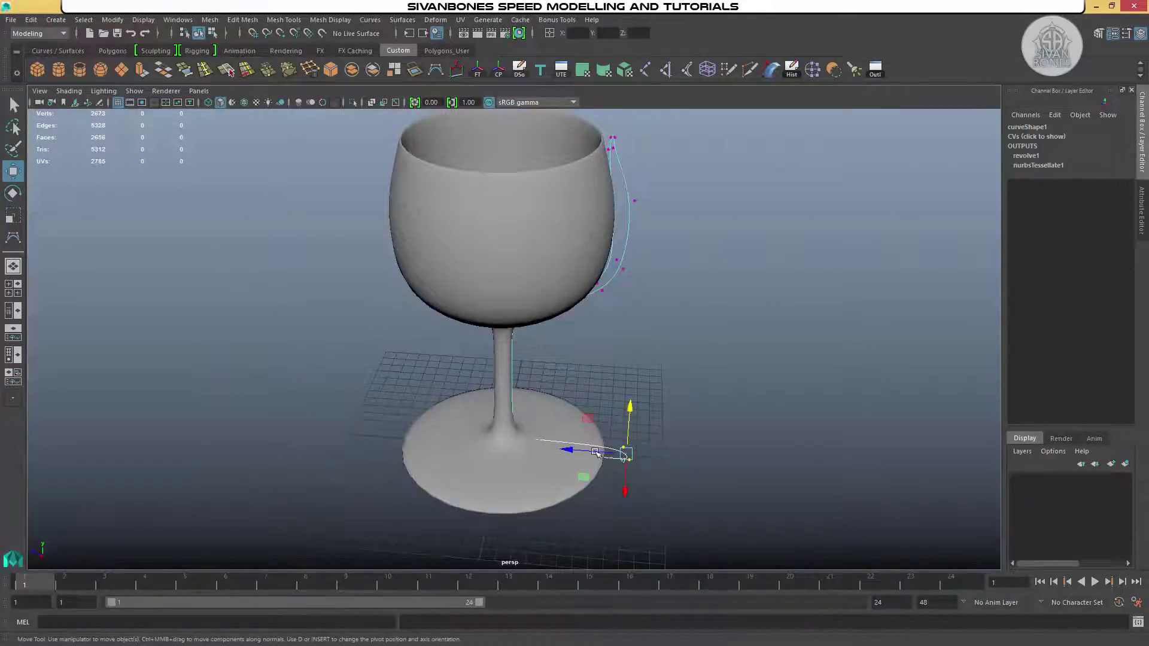
pyautogui.moveTo(572, 450); pyautogui.dragTo(547, 448)
# Step: Return to object selection and delete the goblet mesh together with its profile curve
pyautogui.moveTo(512, 299); pyautogui.dragTo(728, 257, button='right')
pyautogui.click(728, 258)
pyautogui.keyDown('alt'); pyautogui.moveTo(728, 257); pyautogui.dragTo(728, 344); pyautogui.keyUp('alt')
pyautogui.moveTo(526, 259); pyautogui.dragTo(526, 229, button='right')
pyautogui.press('Delete')
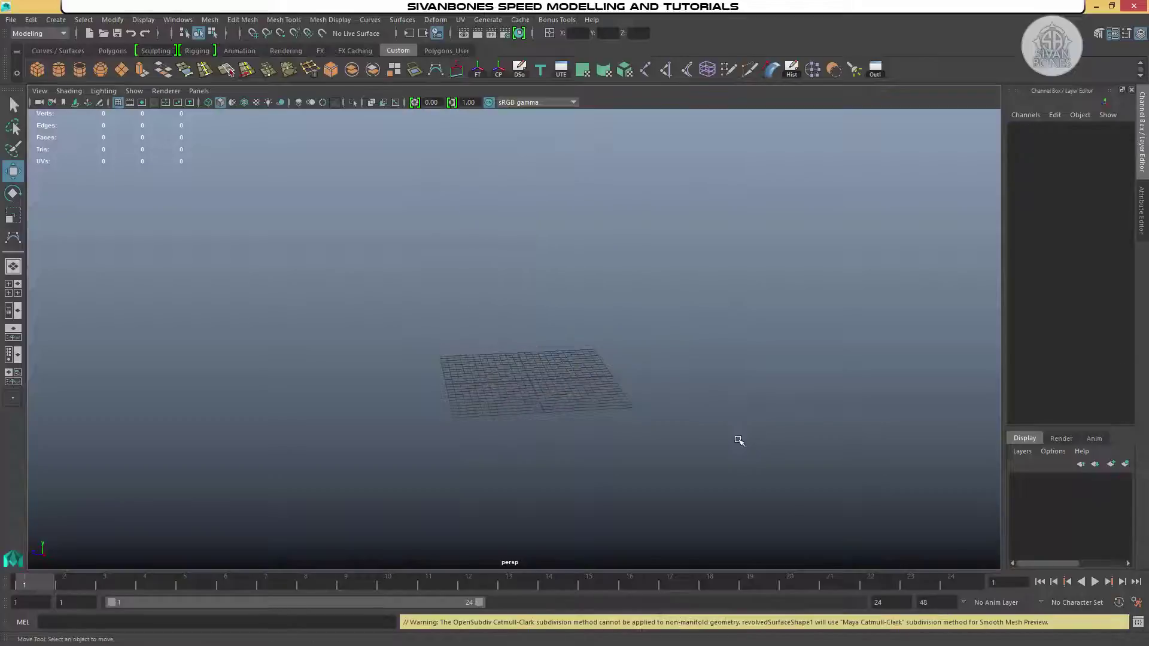
# Step: Start a CV curve in the side view with a pot's flat half base and outward-slanting outer wall
pyautogui.keyDown('alt'); pyautogui.moveTo(691, 371); pyautogui.dragTo(701, 330); pyautogui.keyUp('alt')
pyautogui.press('space')
pyautogui.press('space')
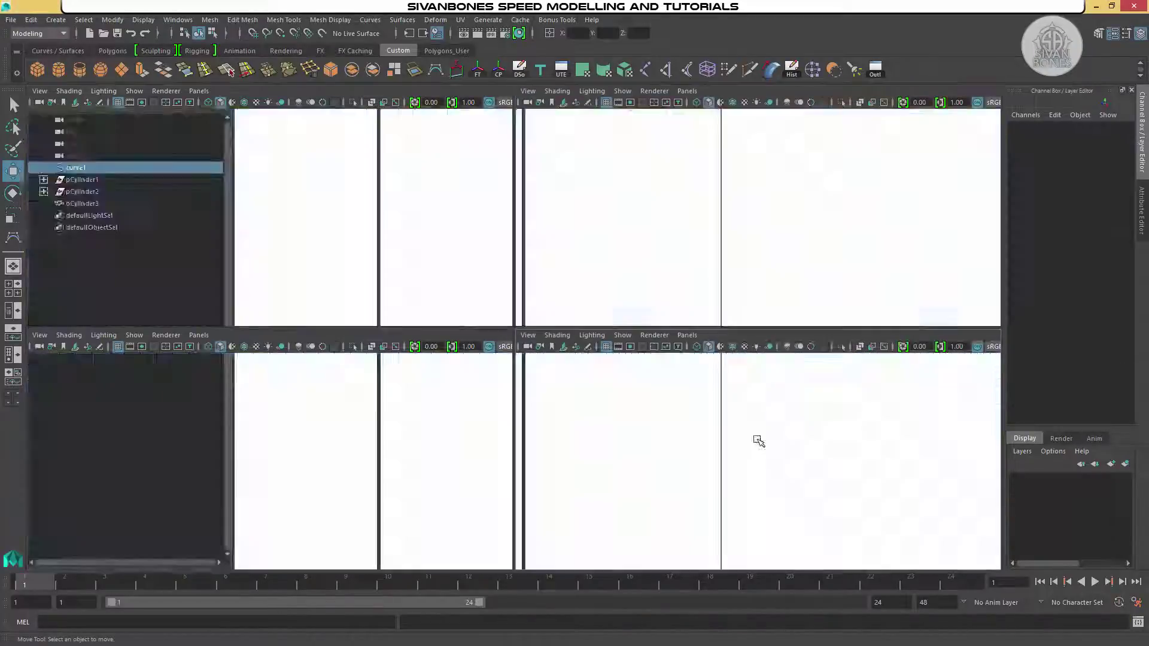
pyautogui.keyDown('alt'); pyautogui.moveTo(783, 301); pyautogui.dragTo(575, 335, button='middle'); pyautogui.keyUp('alt')
pyautogui.click(435, 69)
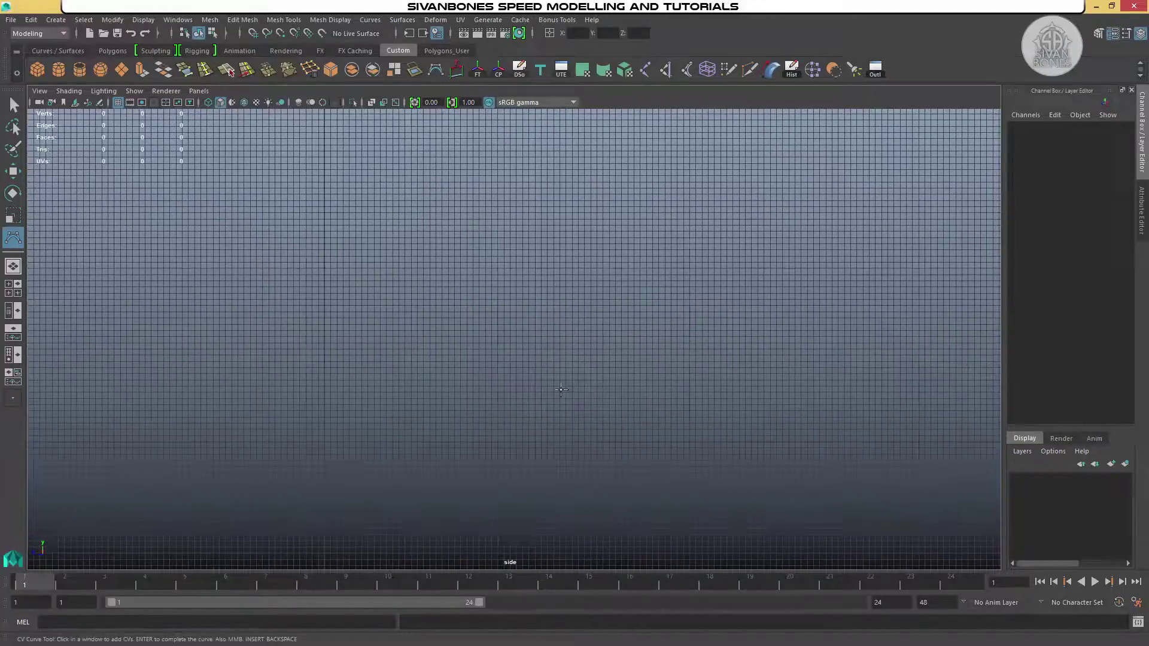
pyautogui.click(485, 442)
pyautogui.click(588, 441)
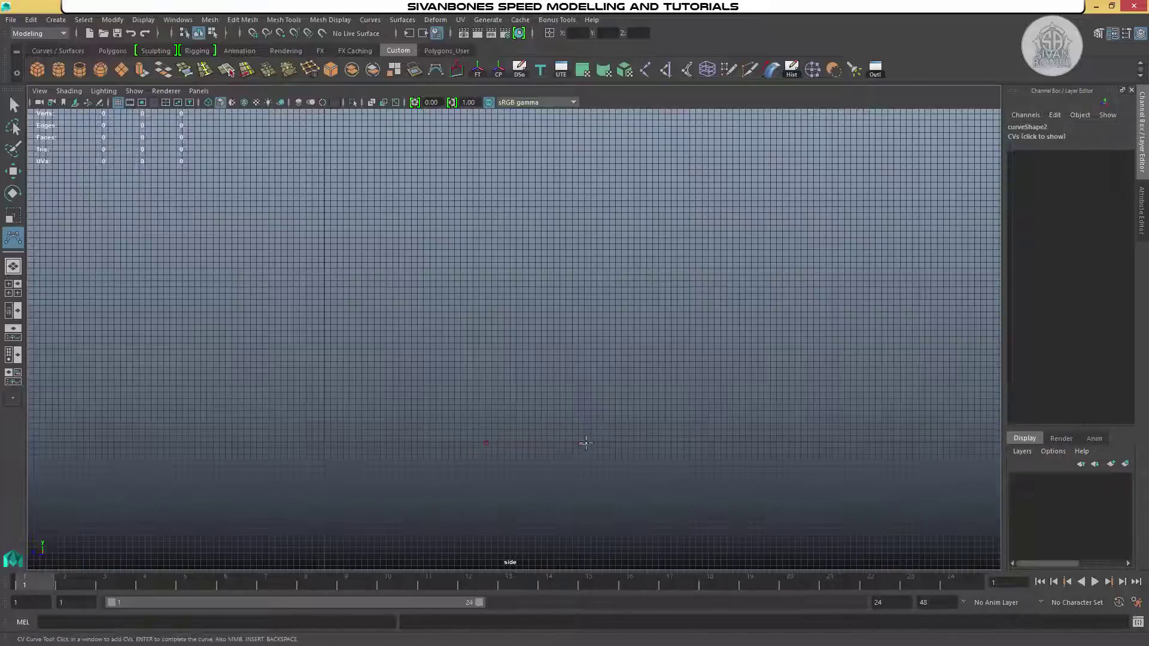
pyautogui.click(629, 275)
# Step: Continue the pot's outer profile through a pinched-in neck and out to a flared lip
pyautogui.click(596, 264)
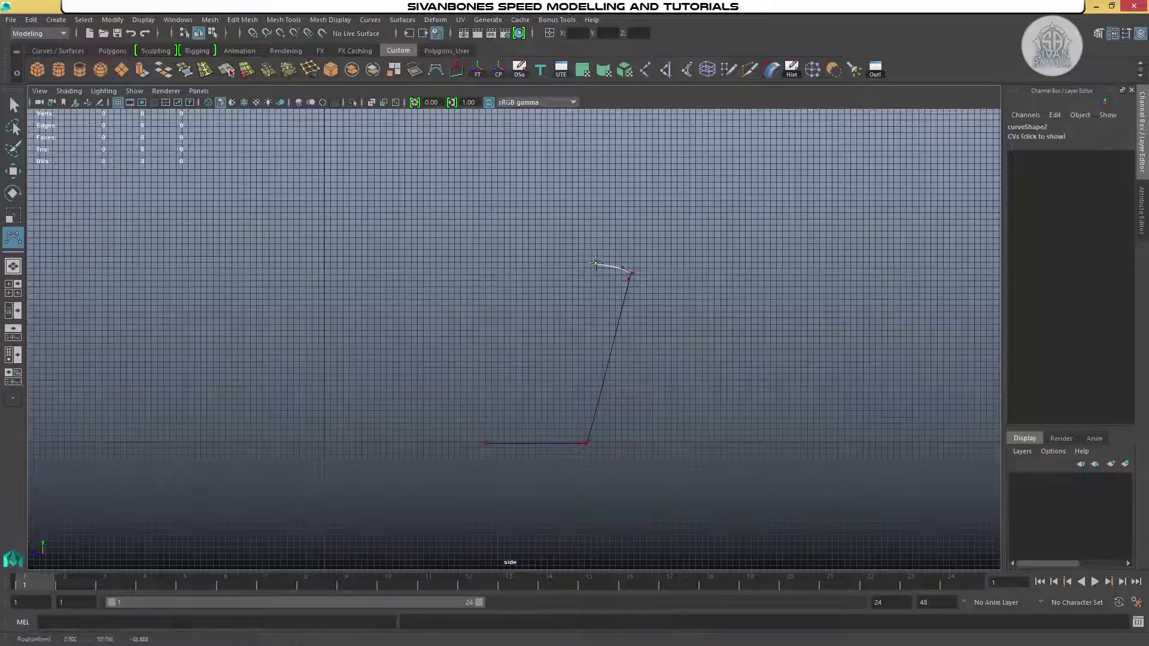
pyautogui.click(588, 256)
pyautogui.click(598, 246)
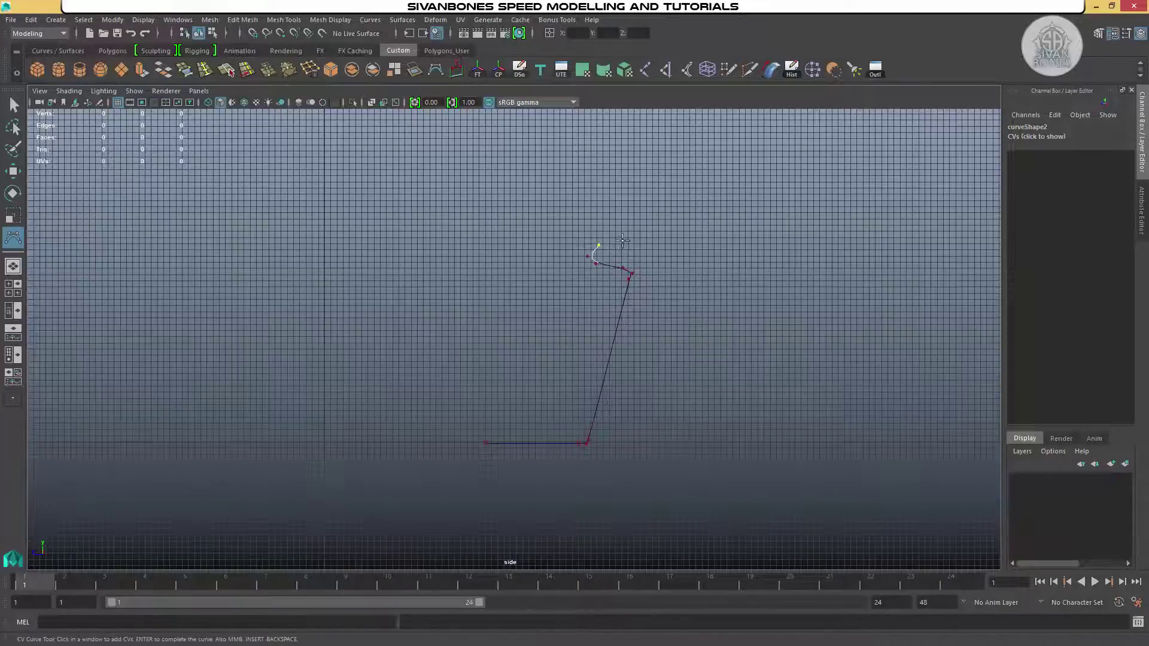
pyautogui.click(626, 236)
# Step: Double the curve back around the lip and along the neck to the top of the wall, giving them thickness
pyautogui.click(620, 232)
pyautogui.click(593, 243)
pyautogui.click(583, 252)
pyautogui.click(598, 269)
pyautogui.click(623, 284)
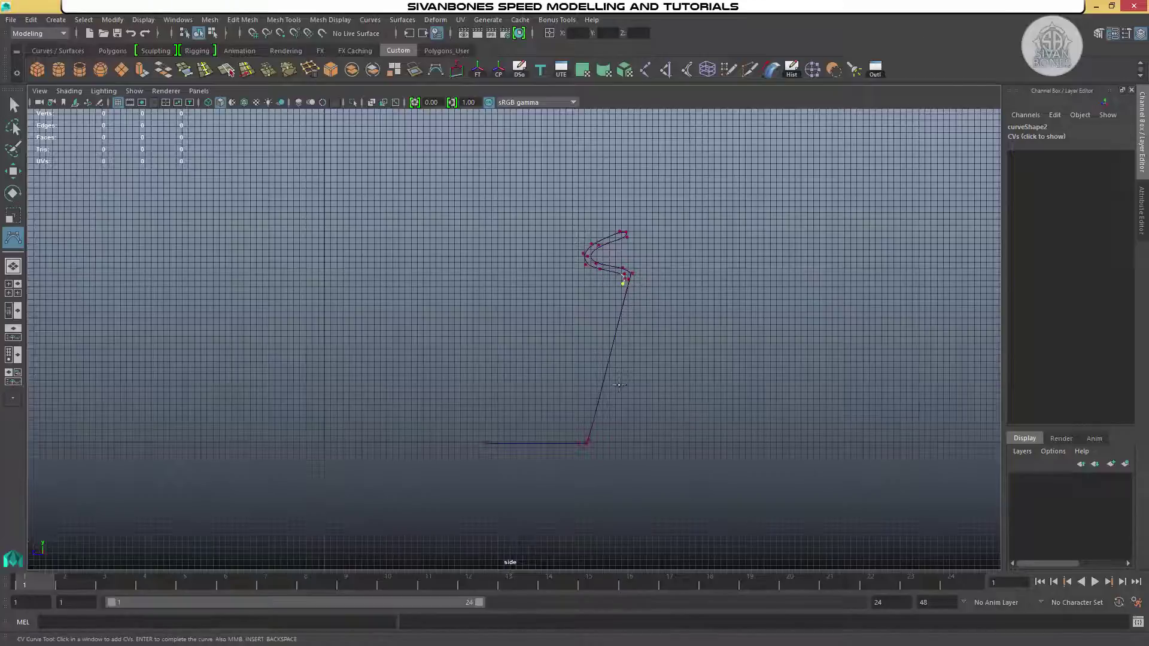
# Step: Bring the curve down the inner wall and across the inner floor to the pot's centre, and finish it
pyautogui.click(586, 441)
pyautogui.click(578, 437)
pyautogui.click(486, 437)
pyautogui.press('Return')
pyautogui.press('w')
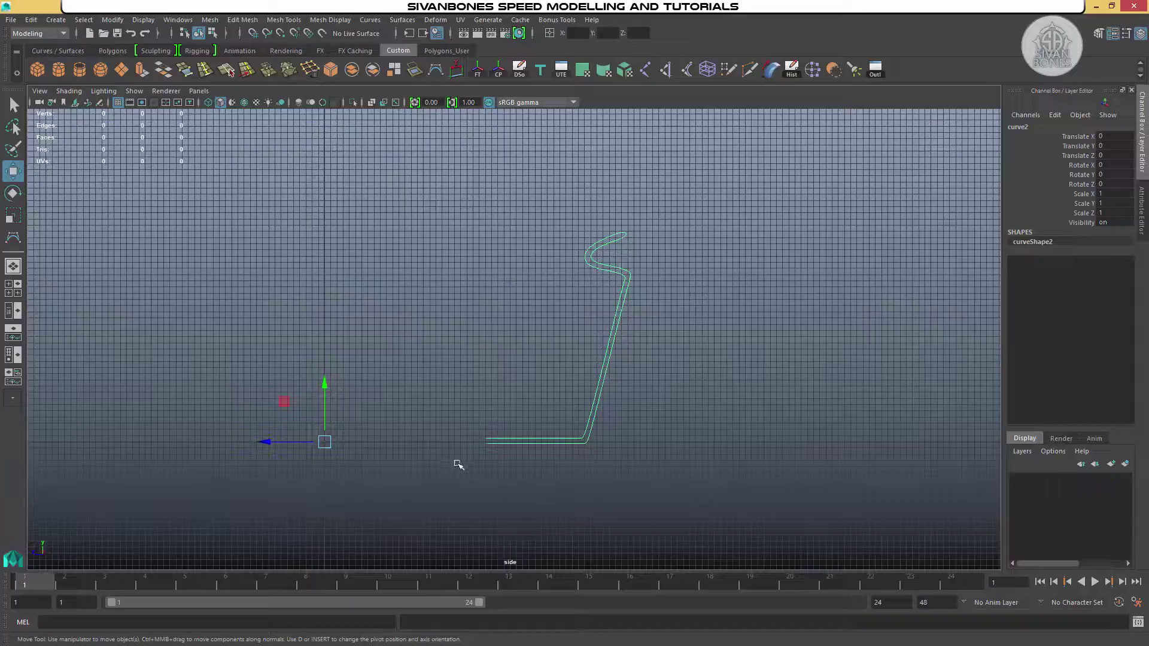
# Step: Move the profile curve's pivot along Z to the centre end of the pot's base line
pyautogui.press('d')
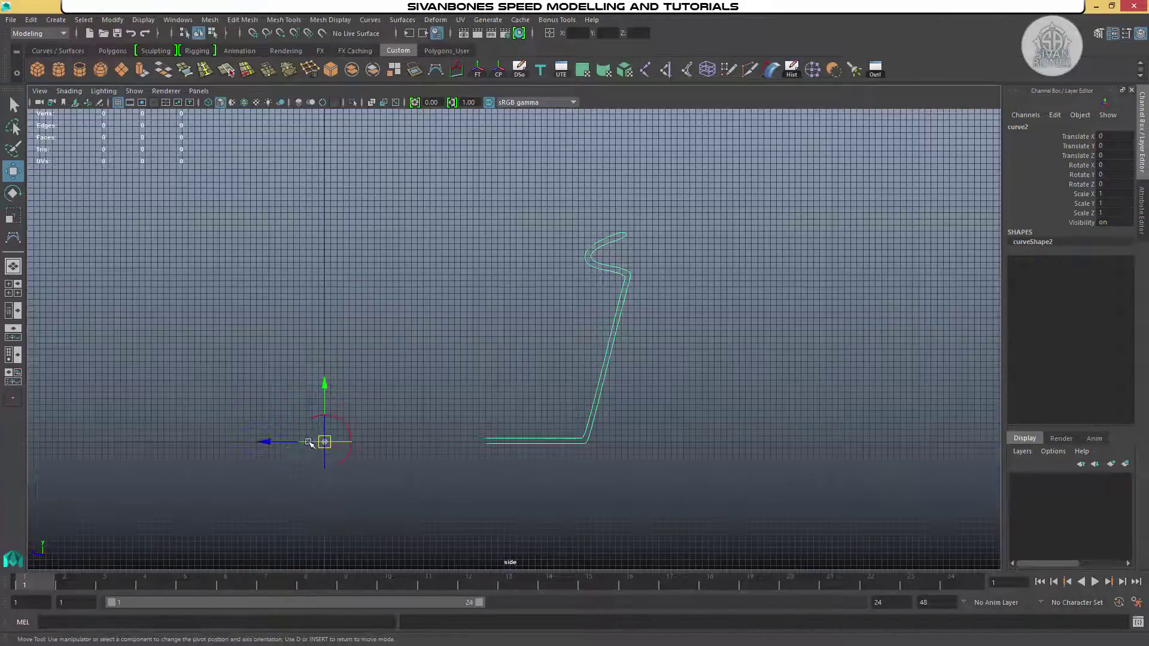
pyautogui.moveTo(269, 441); pyautogui.dragTo(434, 452)
pyautogui.press('d')
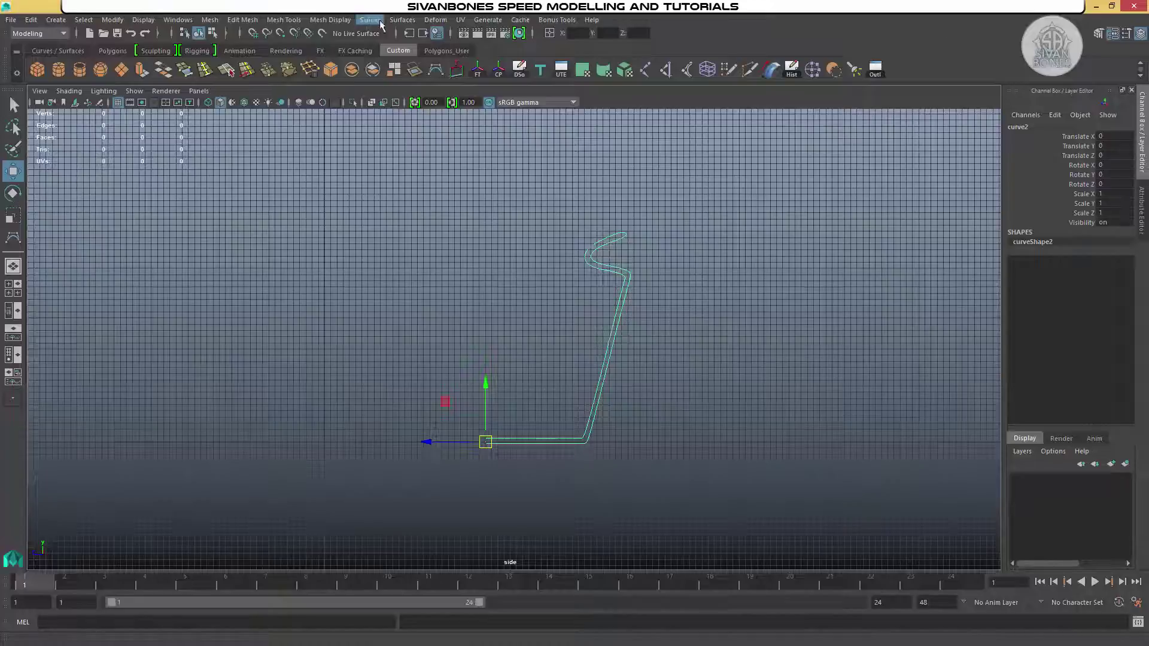
# Step: Revolve the profile into a polygon pot around Y with 8 segments and show it smoothed in the perspective view
pyautogui.click(402, 20)
pyautogui.click(517, 73)
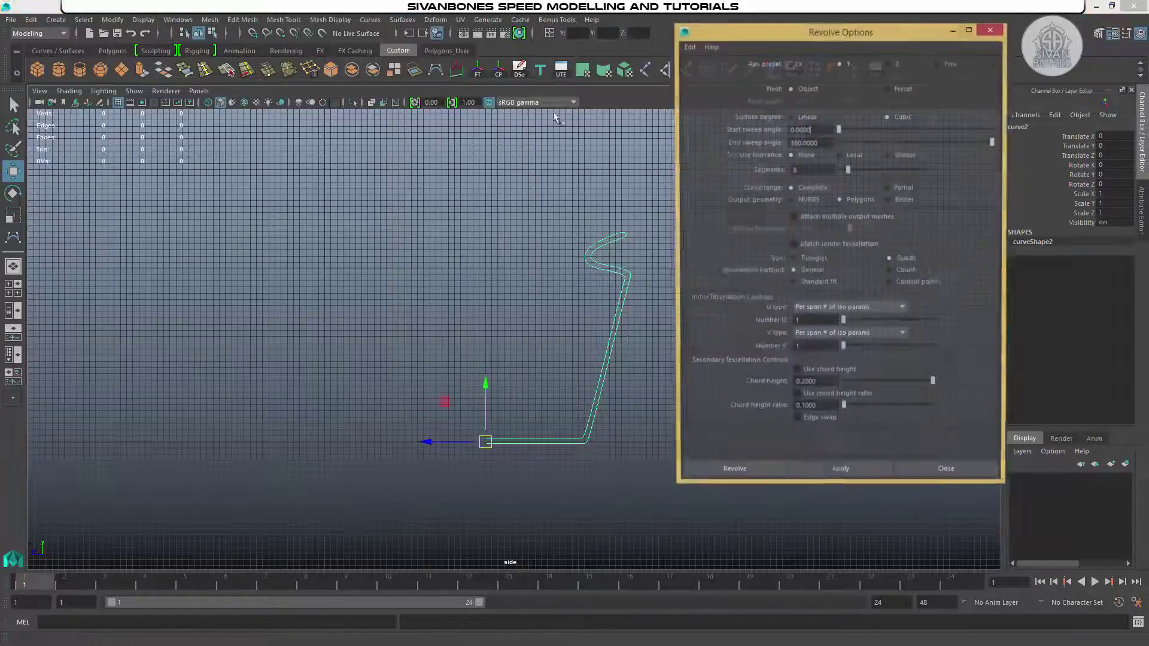
pyautogui.click(733, 473)
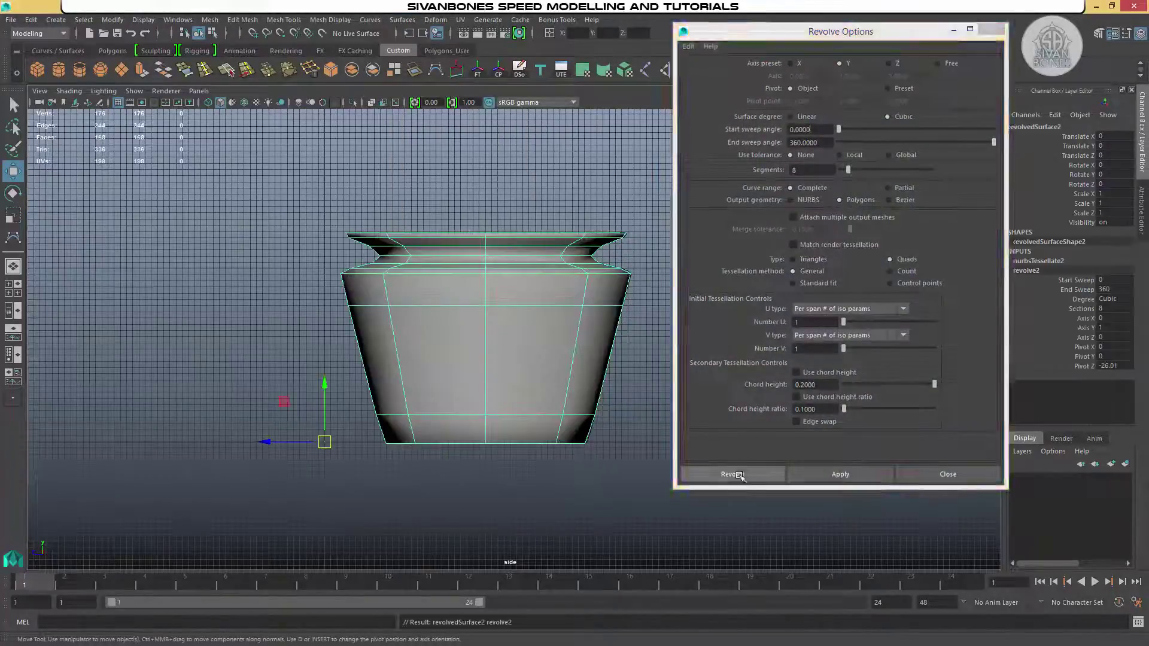
pyautogui.press('space')
pyautogui.press('space')
pyautogui.keyDown('alt'); pyautogui.moveTo(849, 242); pyautogui.dragTo(737, 245); pyautogui.keyUp('alt')
pyautogui.press('3')
# Step: Select the pot's profile curve and display its control vertices
pyautogui.click(814, 254)
pyautogui.keyDown('alt'); pyautogui.moveTo(783, 292); pyautogui.dragTo(830, 311); pyautogui.keyUp('alt')
pyautogui.click(810, 295)
pyautogui.moveTo(854, 192); pyautogui.dragTo(819, 187, button='right')
pyautogui.keyDown('alt'); pyautogui.moveTo(862, 170); pyautogui.dragTo(801, 202, button='middle'); pyautogui.keyUp('alt')
# Step: Try to scale the control vertices at the tip of the pot's lip
pyautogui.moveTo(781, 157); pyautogui.dragTo(831, 228)
pyautogui.press('r')
pyautogui.keyDown('ctrl'); pyautogui.moveTo(810, 357); pyautogui.dragTo(833, 316); pyautogui.keyUp('ctrl')
pyautogui.hotkey('ctrl', 'z')
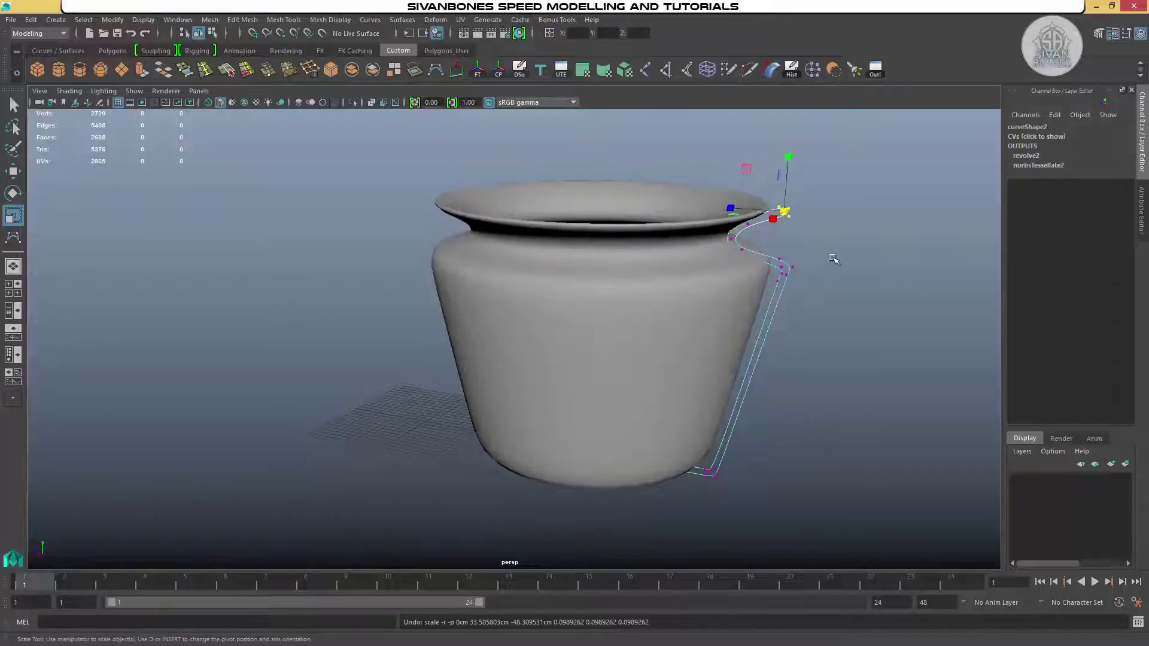
# Step: Adjust the pot's shape by moving upper control vertices of the profile curve, and clear the selection
pyautogui.keyDown('alt'); pyautogui.moveTo(813, 217); pyautogui.dragTo(773, 228, button='middle'); pyautogui.keyUp('alt')
pyautogui.click(740, 213)
pyautogui.click(746, 219)
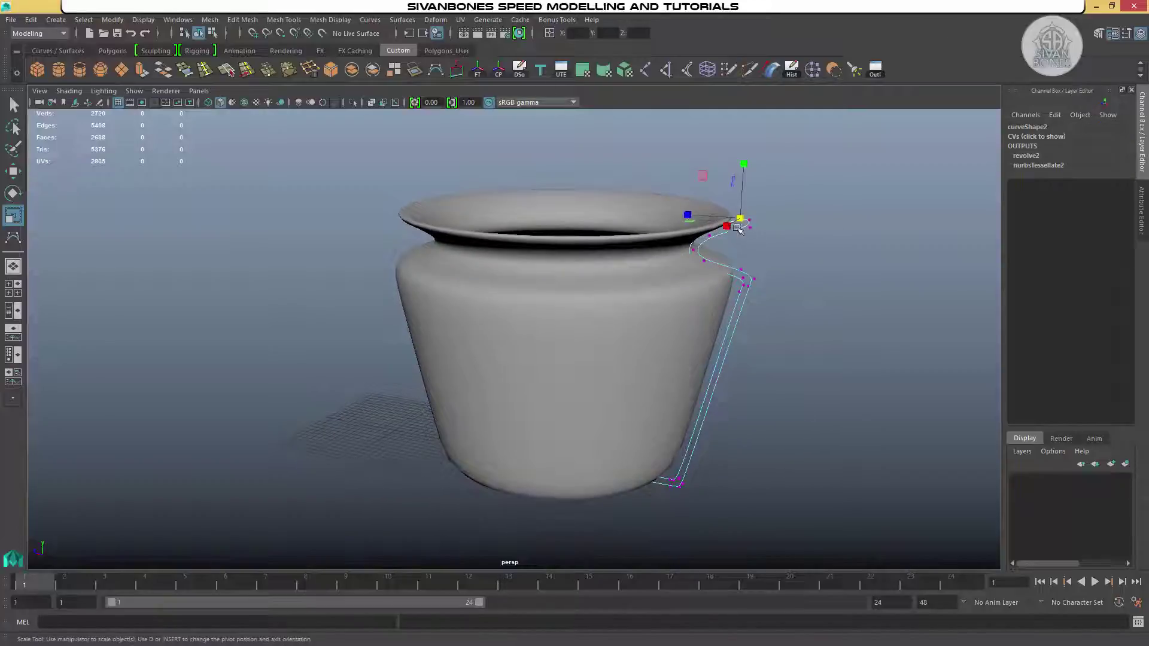
pyautogui.press('w')
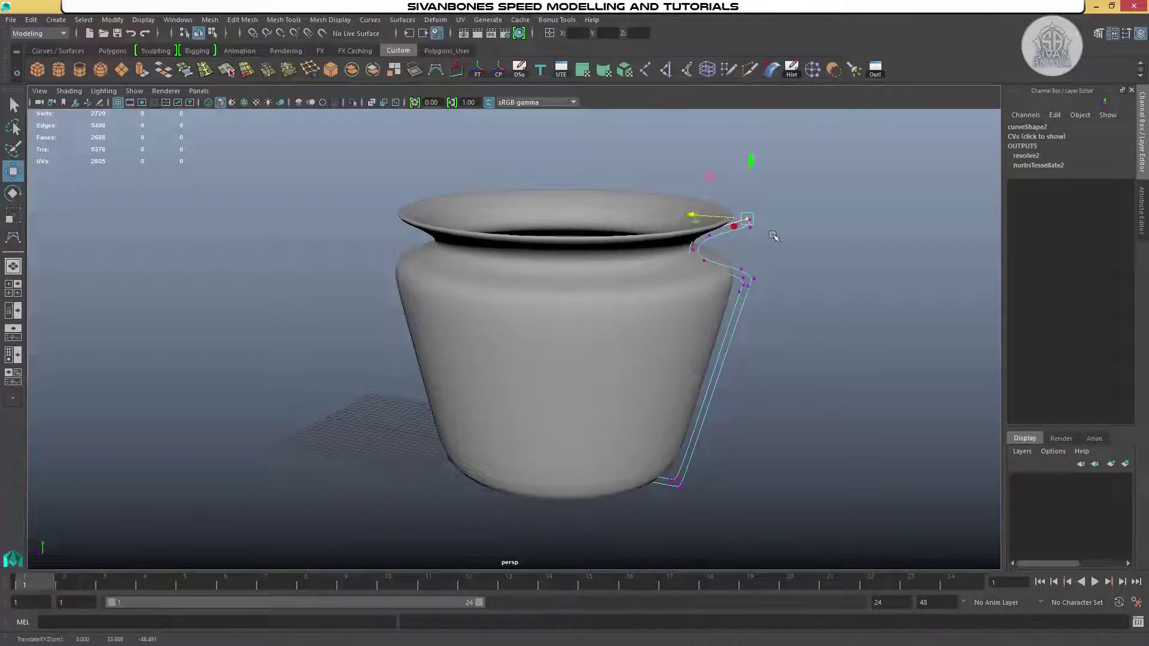
pyautogui.moveTo(751, 163)
pyautogui.mouseDown()
pyautogui.moveTo(755, 188)
pyautogui.moveTo(753, 174)
pyautogui.moveTo(828, 250)
pyautogui.moveTo(754, 272)
pyautogui.moveTo(729, 216)
pyautogui.moveTo(731, 163)
pyautogui.mouseUp()
pyautogui.hotkey('ctrl', 'z')
pyautogui.hotkey('ctrl', 'z')
pyautogui.moveTo(572, 277); pyautogui.dragTo(629, 262, button='right')
pyautogui.click(767, 272)
pyautogui.keyDown('alt'); pyautogui.moveTo(767, 272); pyautogui.dragTo(636, 364); pyautogui.keyUp('alt')
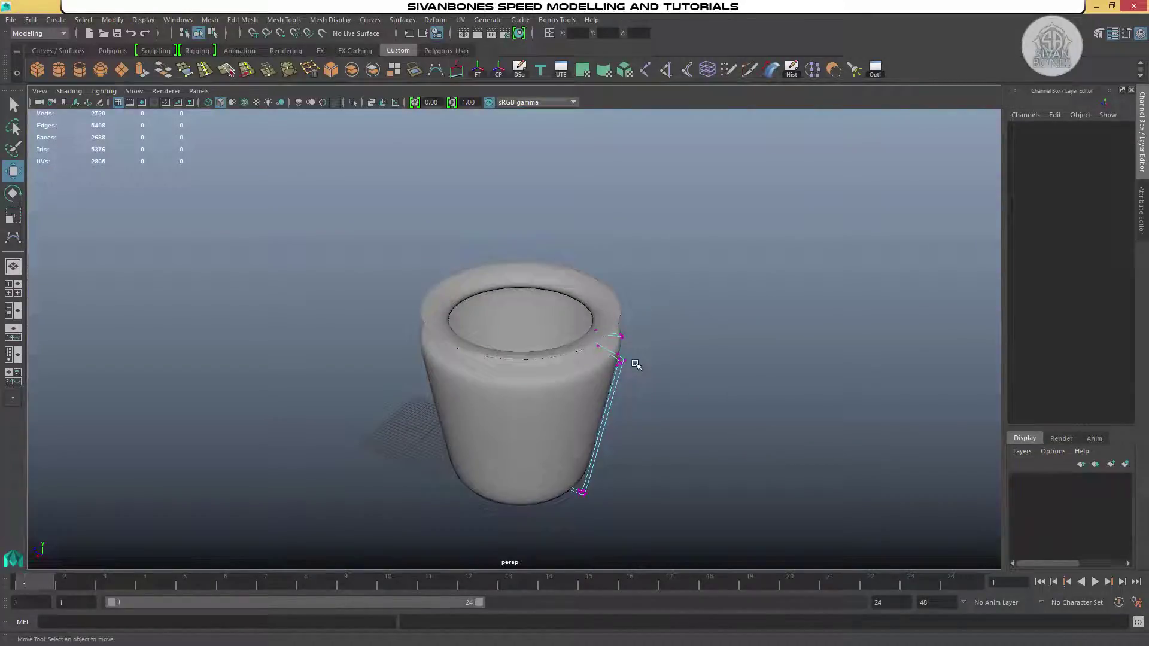